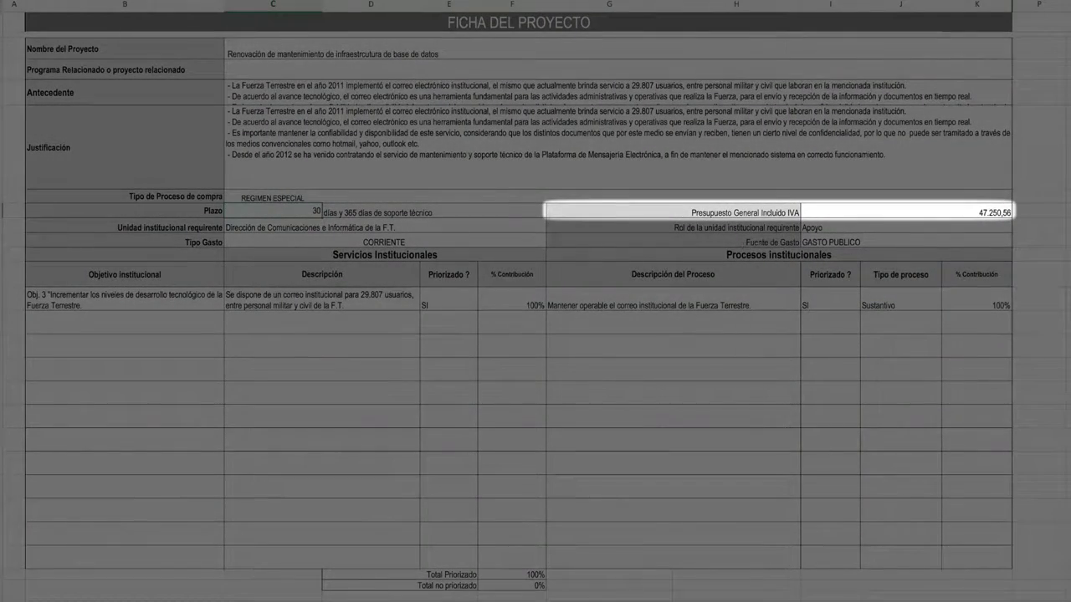
# - Review the project sheet's general data: budget including IVA, requesting unit, the unit's role and the expense type
pyautogui.click(838, 213)
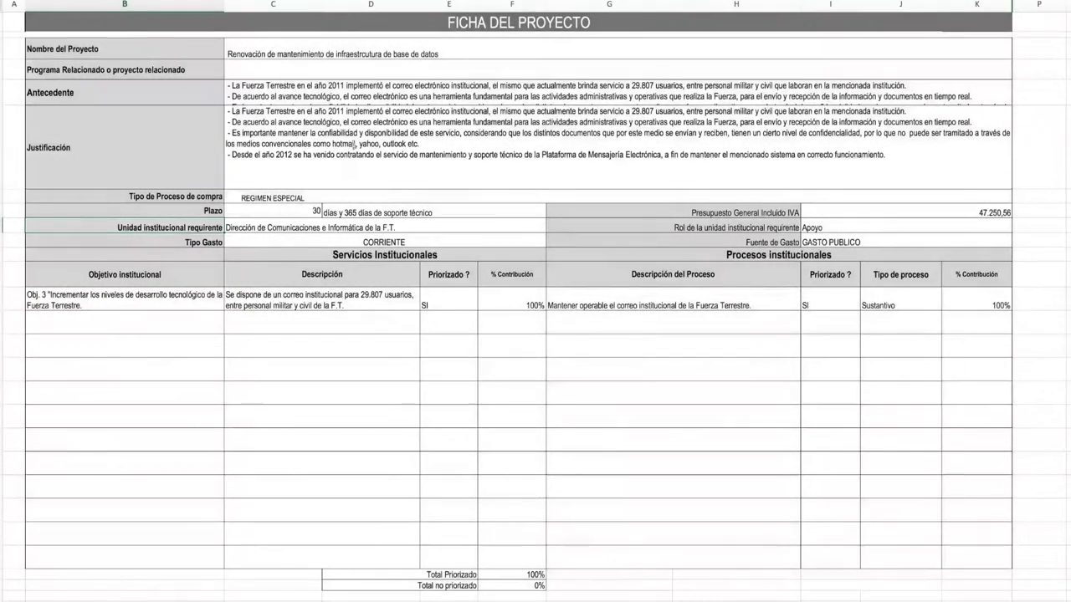
pyautogui.click(306, 222)
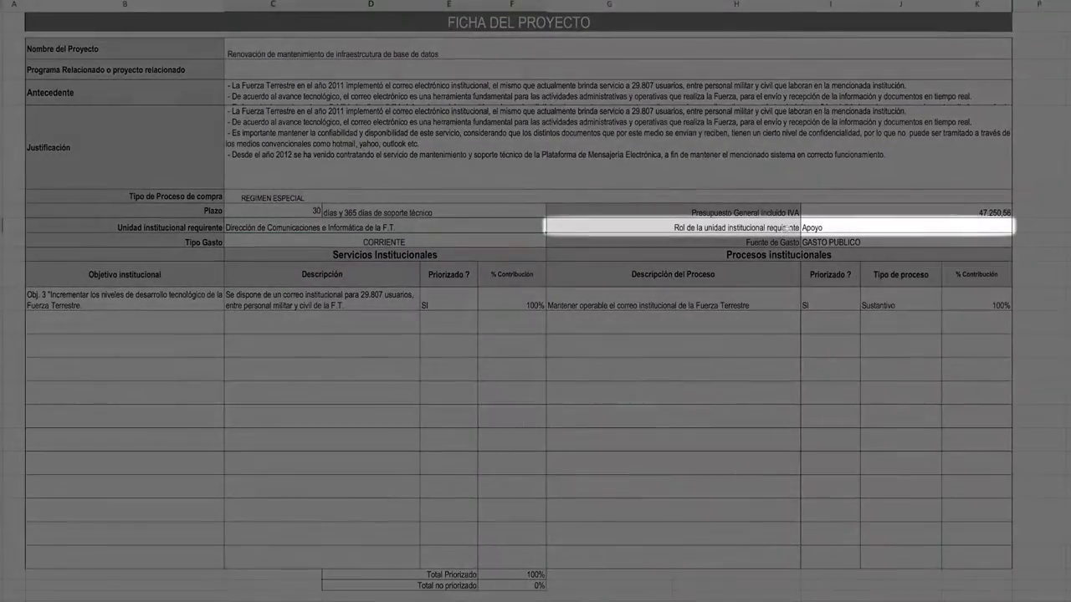
pyautogui.click(820, 227)
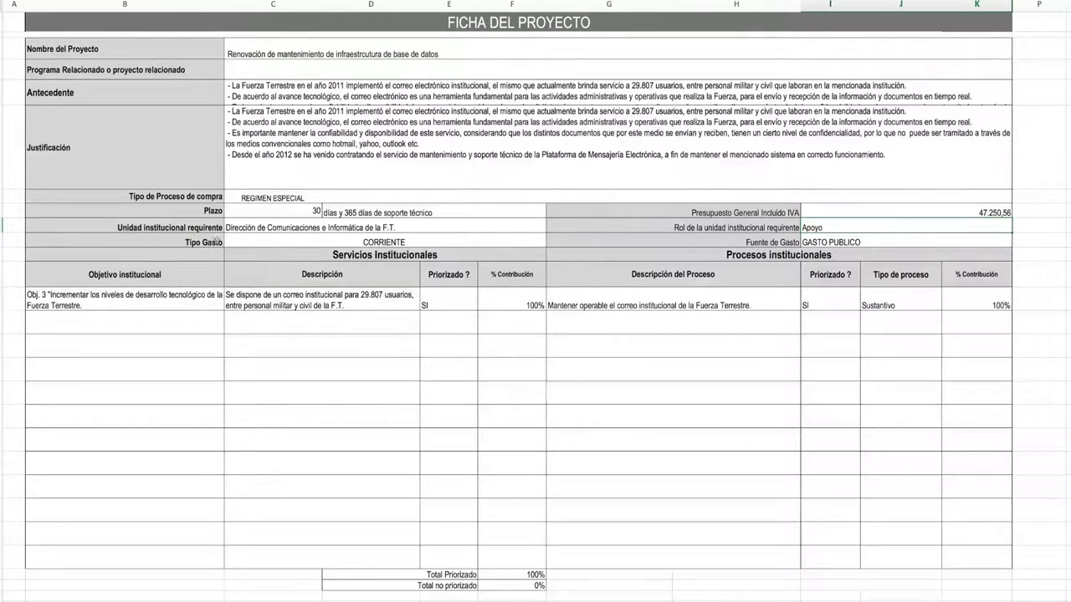
pyautogui.click(202, 243)
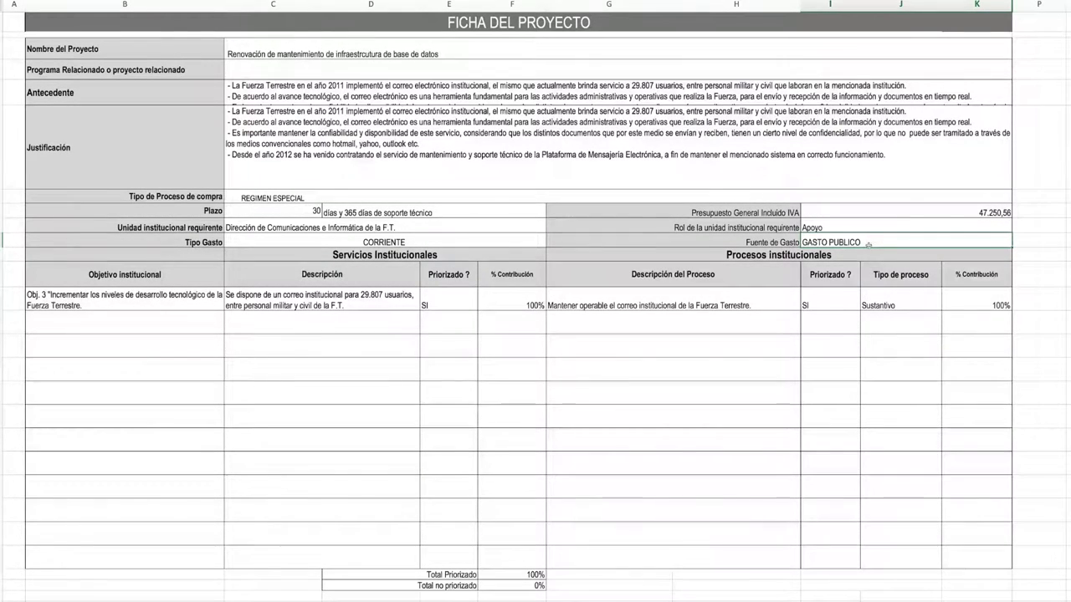
# - Examine the Objetivo institucional column, including the first objective entry and the empty row below it
pyautogui.click(207, 308)
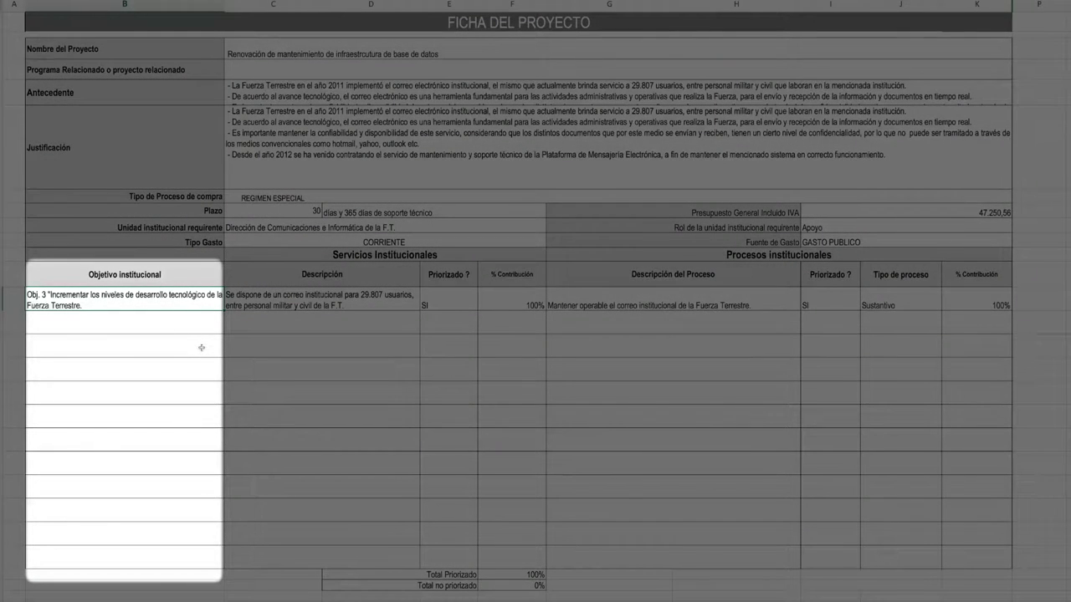
pyautogui.click(203, 328)
pyautogui.click(205, 306)
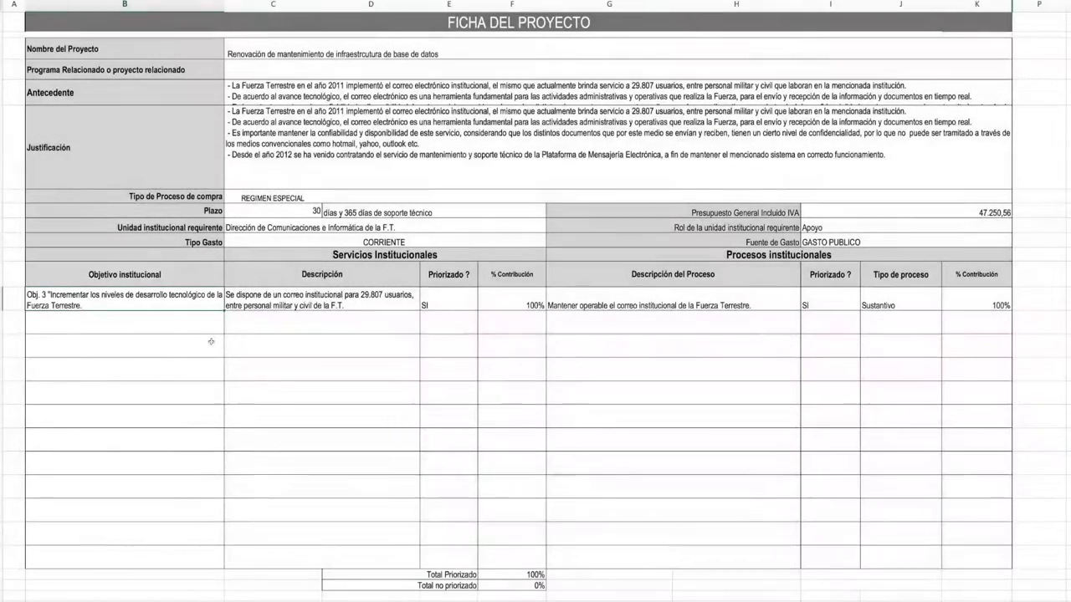
pyautogui.click(201, 327)
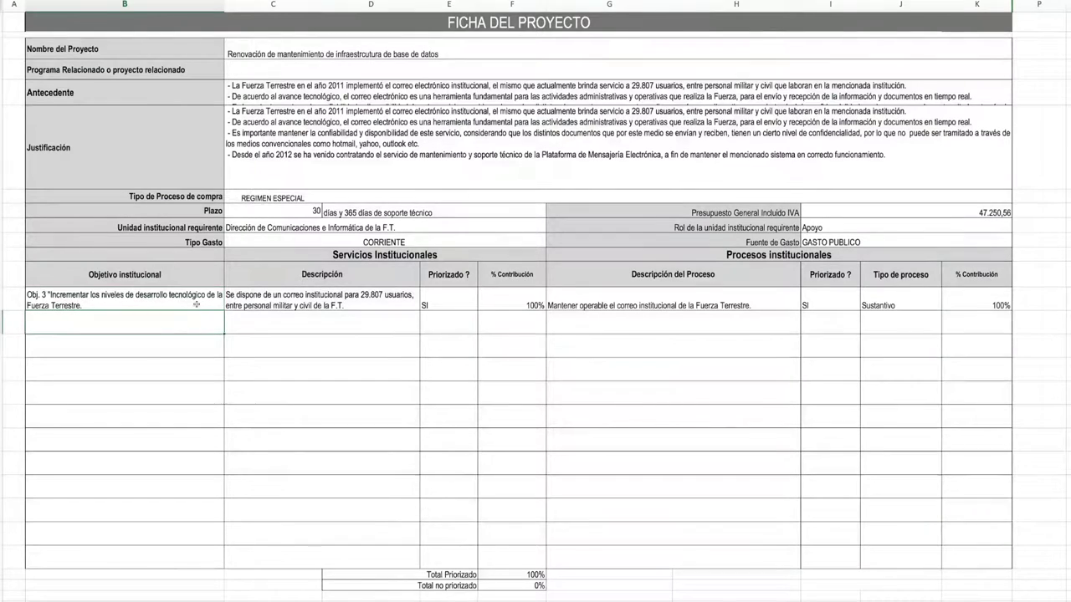
pyautogui.click(197, 305)
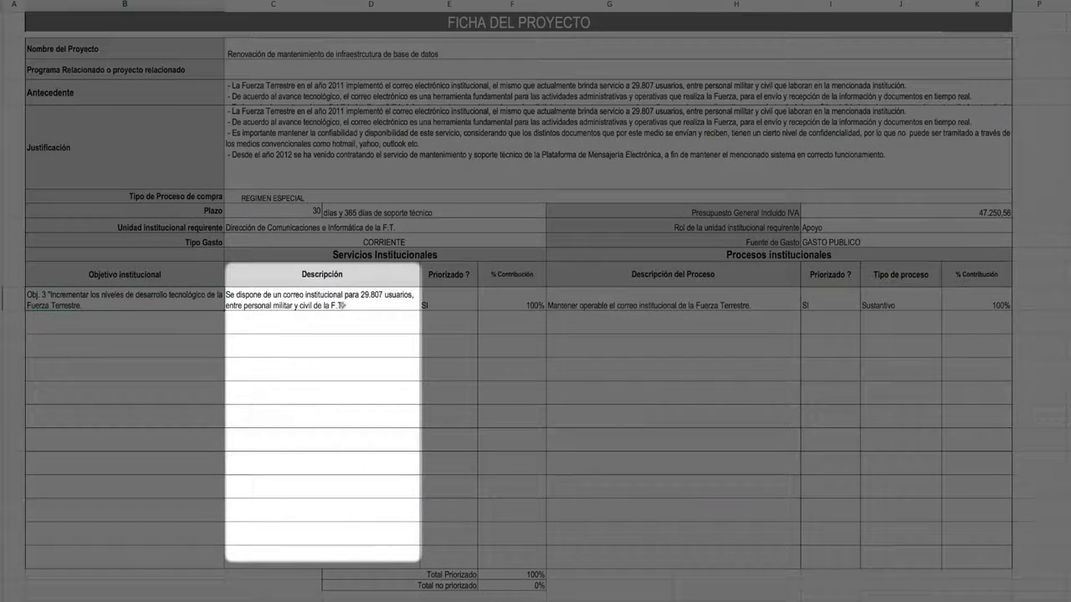
# - Check the description, priority and contribution percentage of the first entry under Servicios Institucionales
pyautogui.click(343, 305)
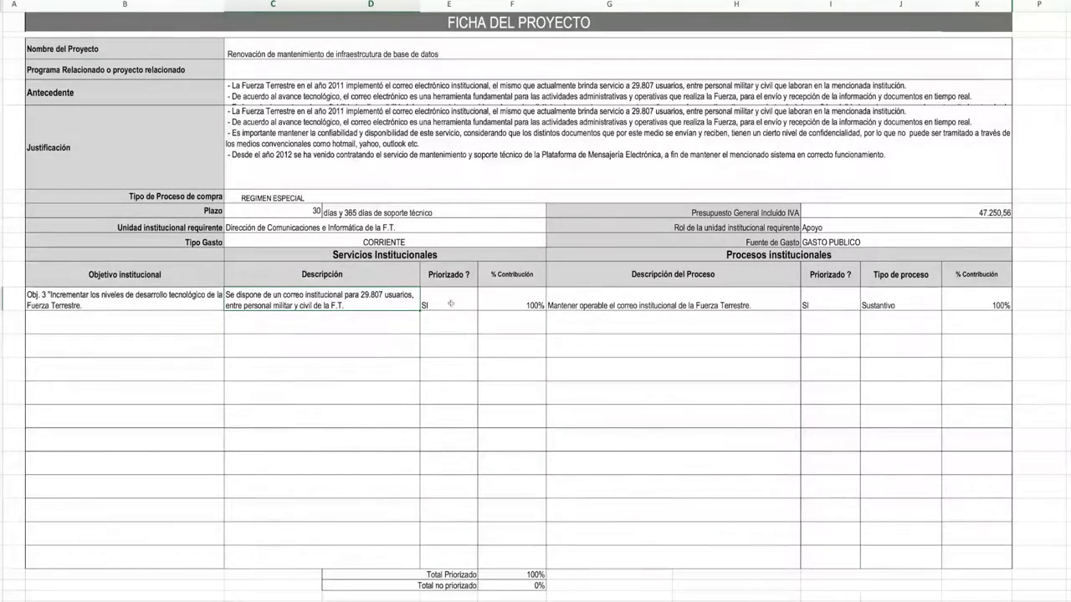
pyautogui.click(451, 304)
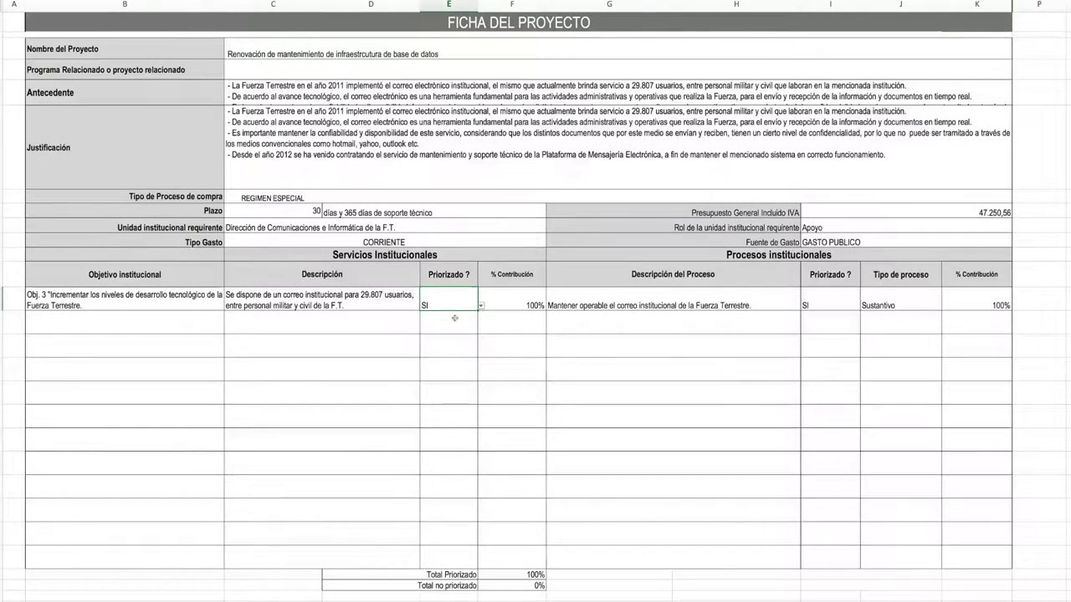
pyautogui.click(530, 306)
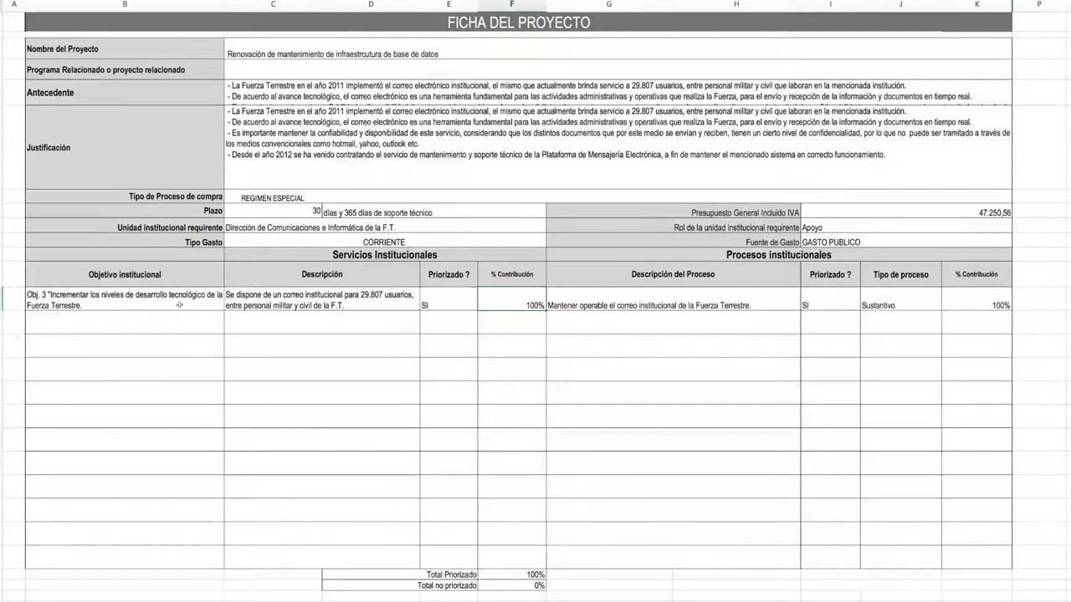
# - Check the description, priority, process type and contribution percentage of the first entry under Procesos institucionales
pyautogui.click(720, 304)
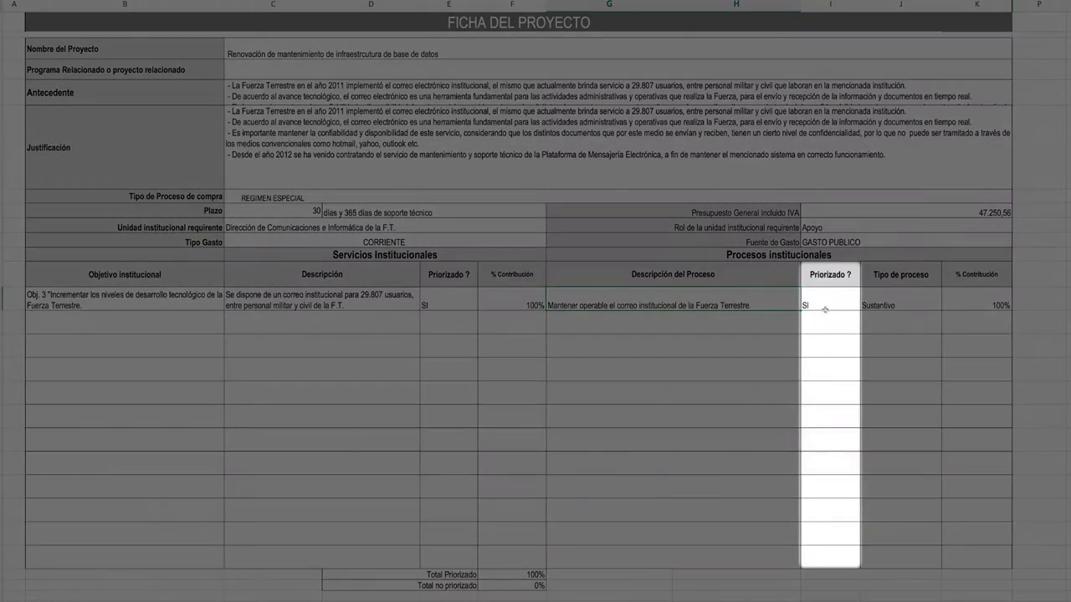
pyautogui.click(829, 306)
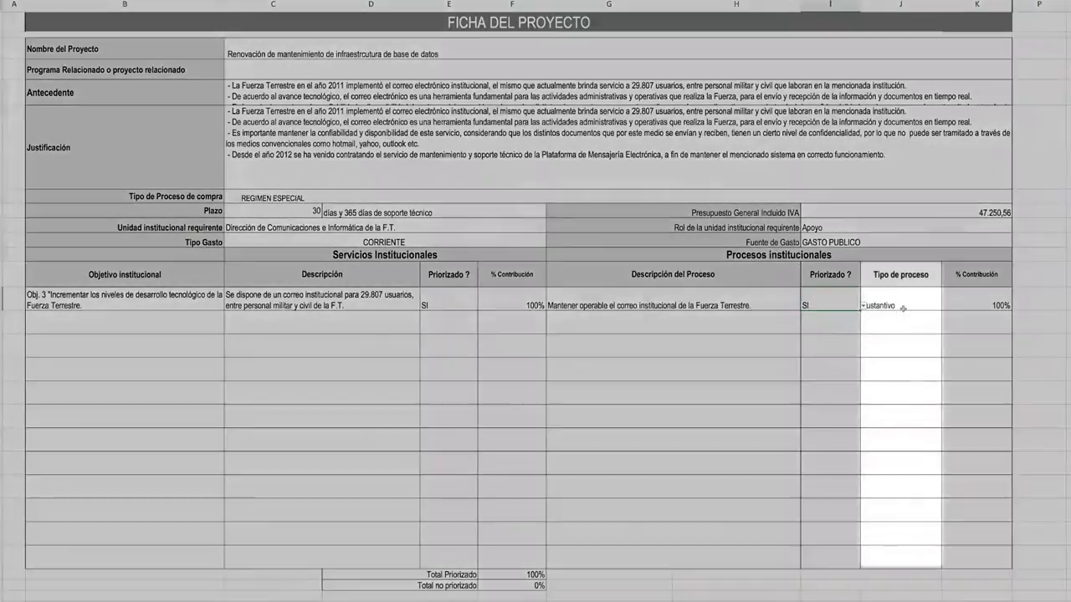
pyautogui.click(904, 307)
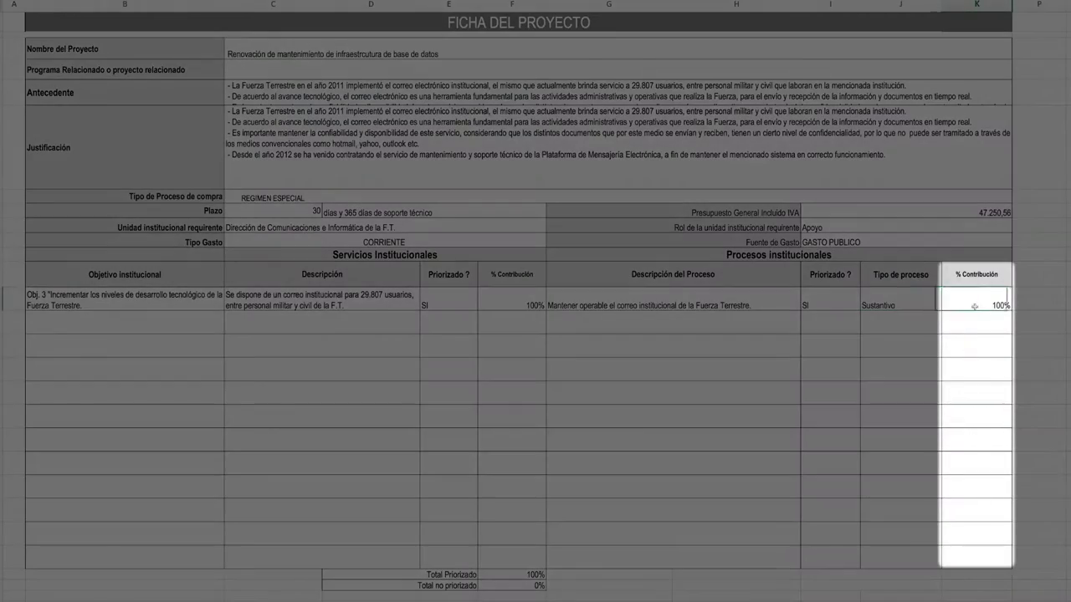
pyautogui.click(975, 308)
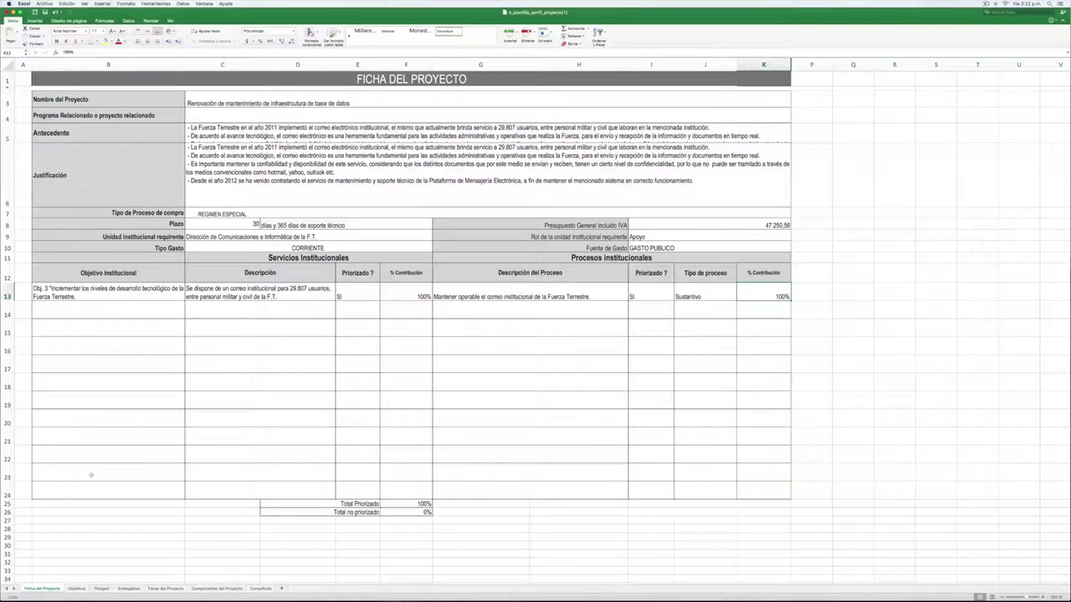
# - Open the Objetivos sheet and review the general objective and the descriptions of the specific objectives
pyautogui.click(76, 589)
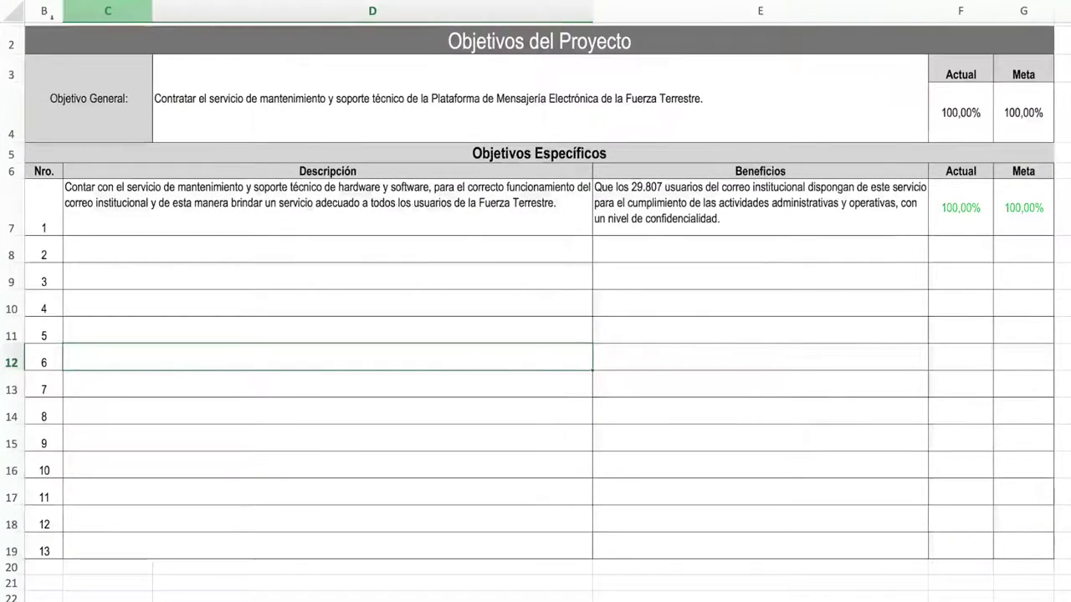
pyautogui.click(290, 121)
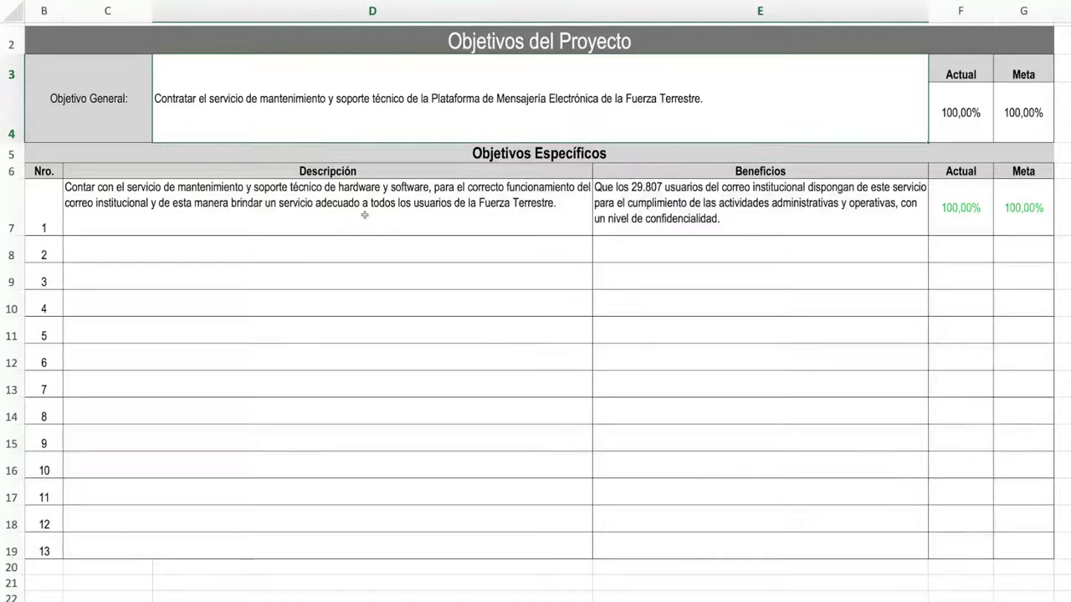
pyautogui.click(362, 223)
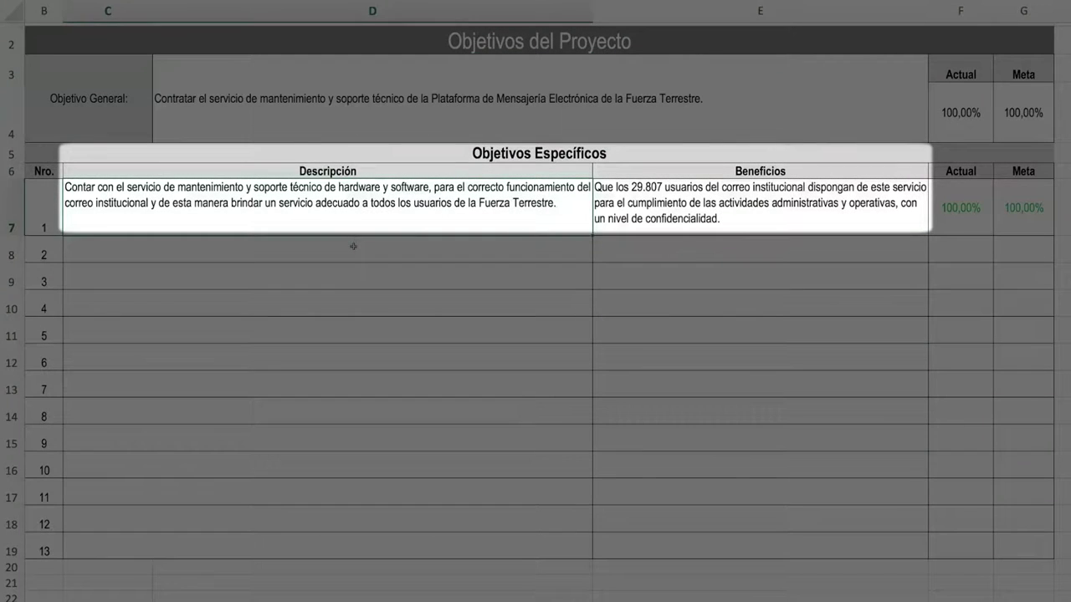
pyautogui.click(359, 251)
pyautogui.click(366, 273)
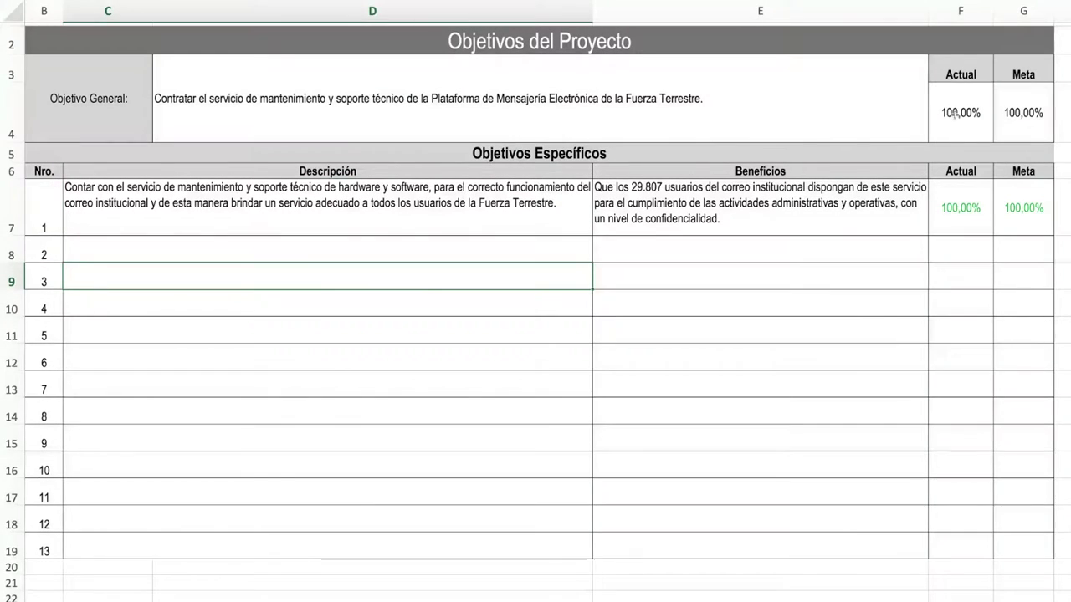
# - Compare the Actual and Meta percentages of the general objective with those of the first specific objective and its benefits
pyautogui.click(954, 113)
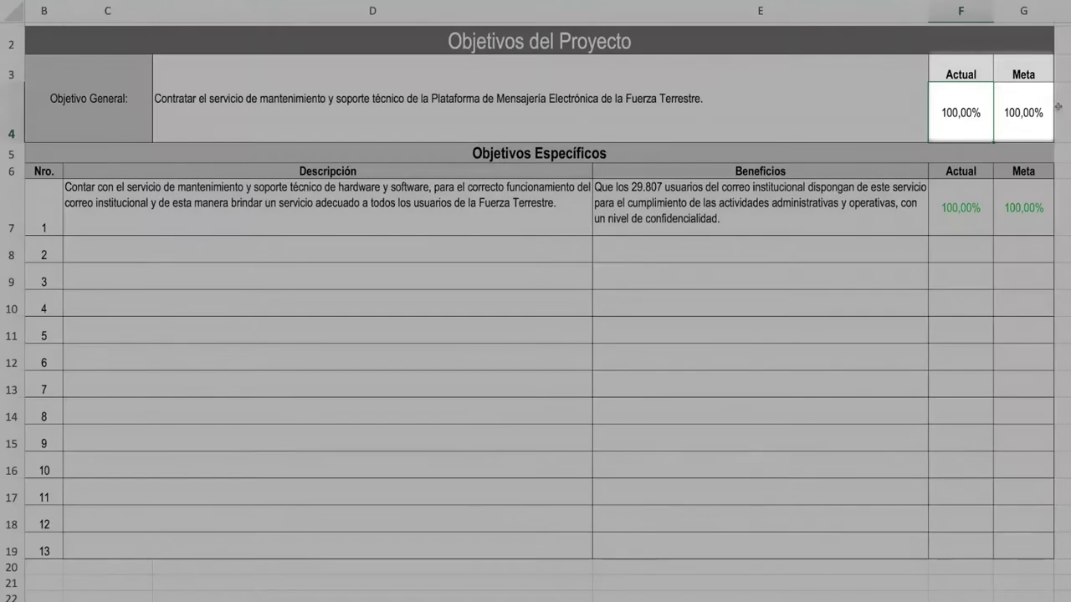
pyautogui.click(1031, 127)
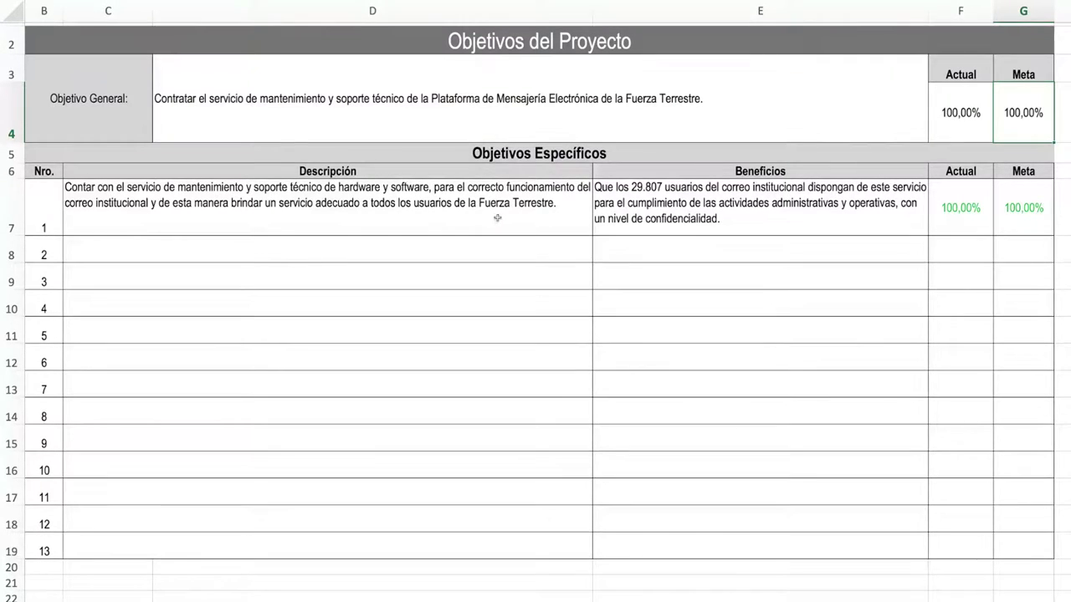
pyautogui.click(436, 220)
pyautogui.click(822, 220)
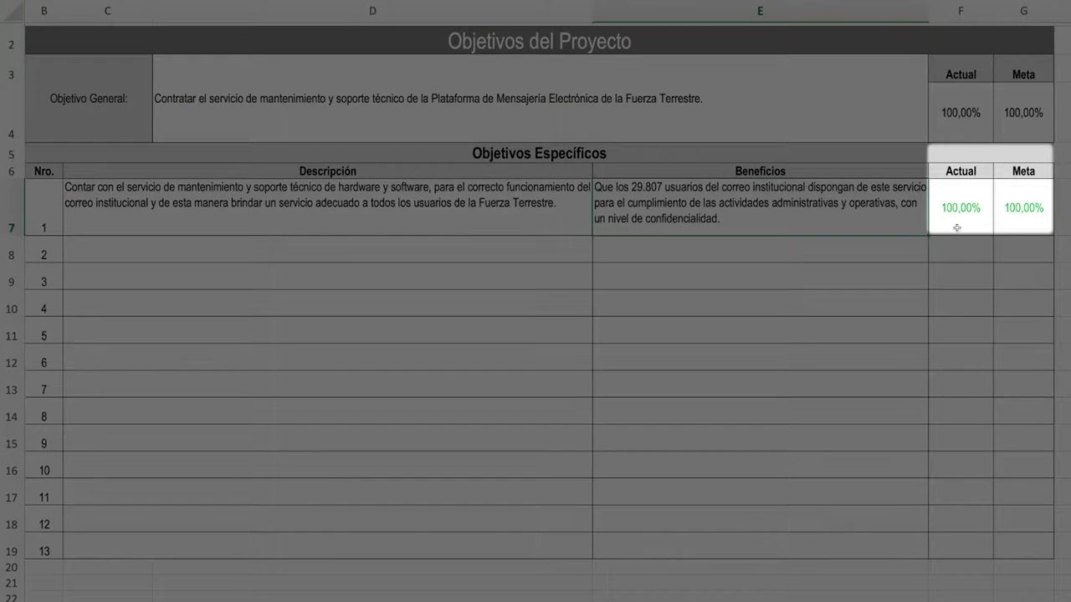
pyautogui.click(961, 225)
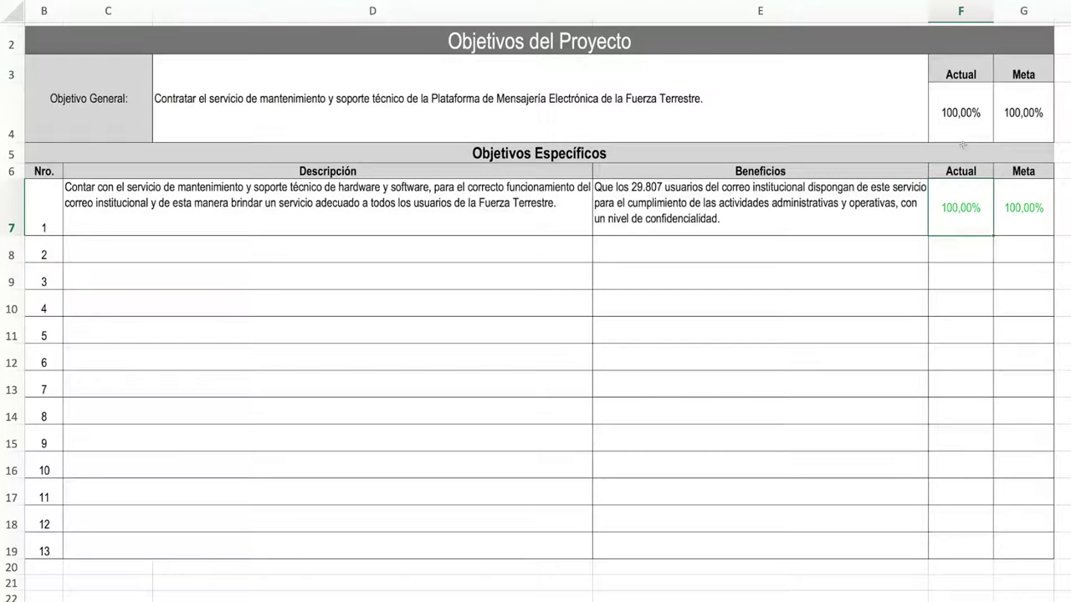
pyautogui.click(960, 117)
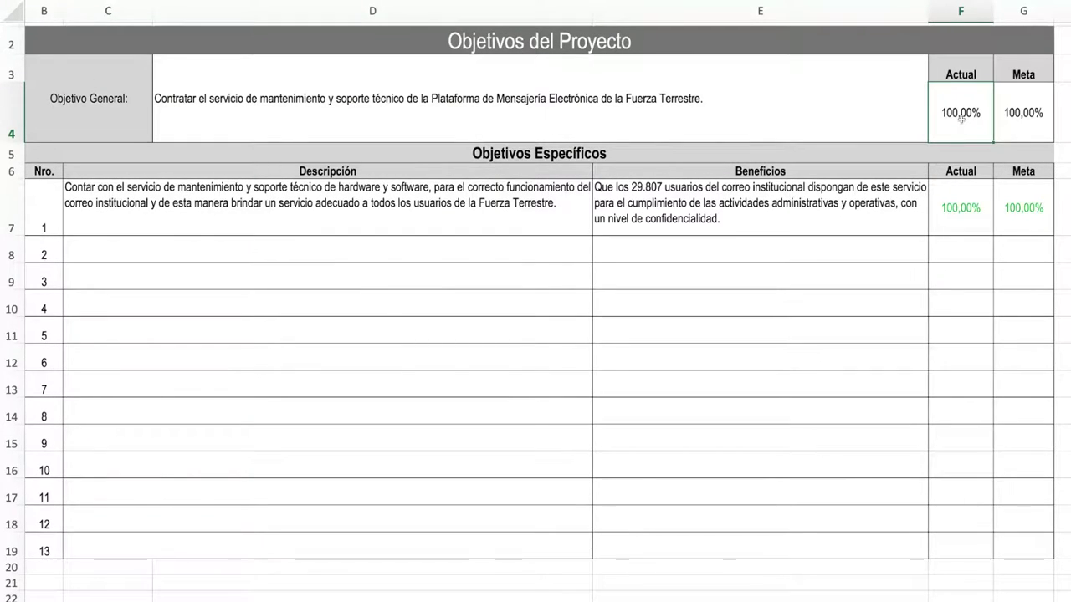
pyautogui.click(1016, 129)
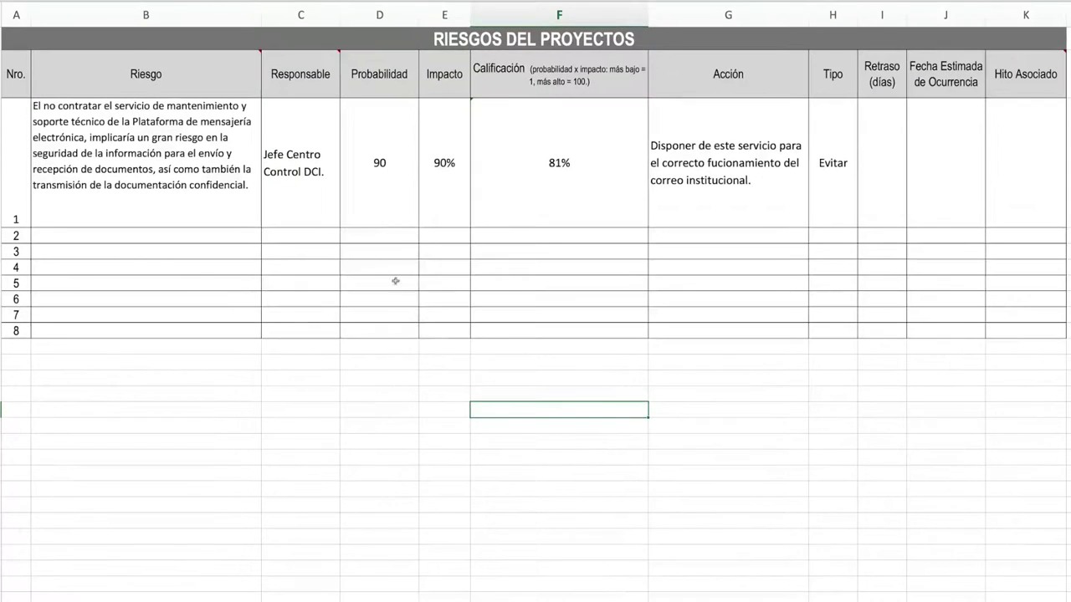
# - On the project risks sheet, review the first risk's description, responsible party, probability, impact and rating
pyautogui.click(241, 214)
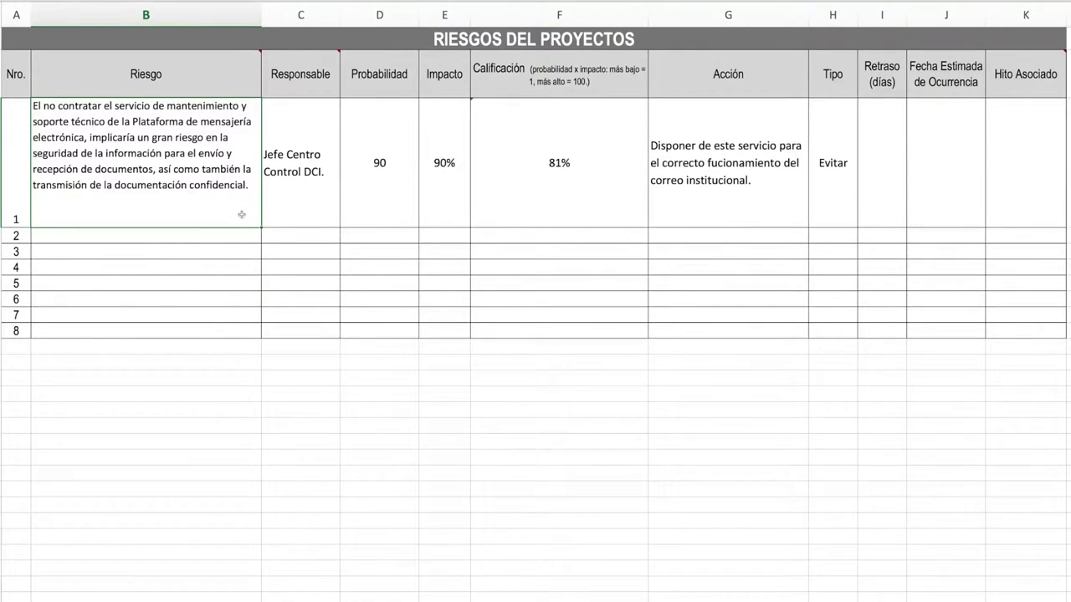
pyautogui.click(304, 206)
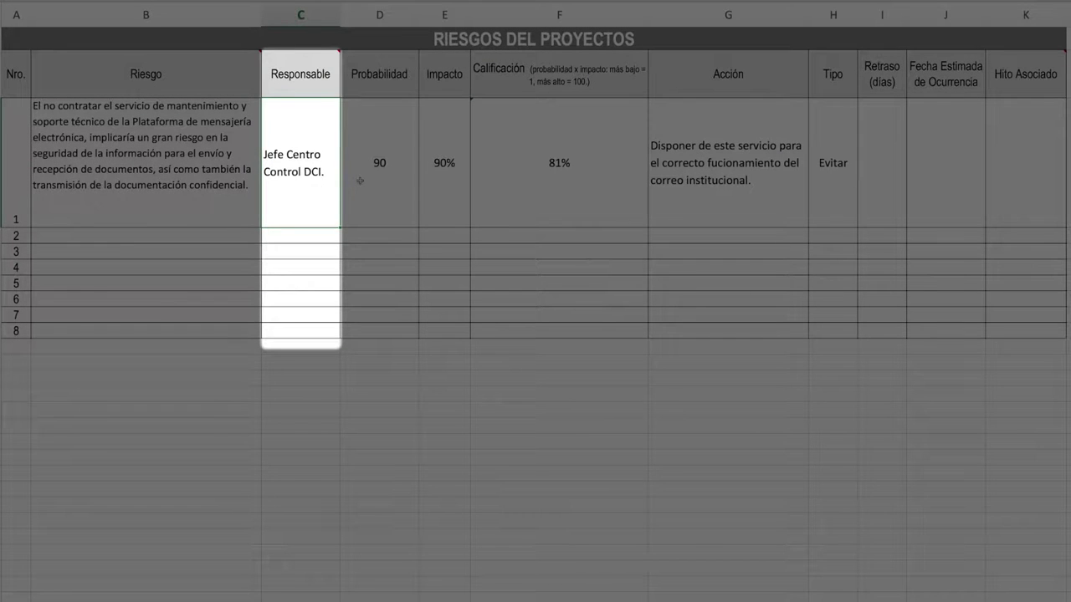
pyautogui.click(386, 175)
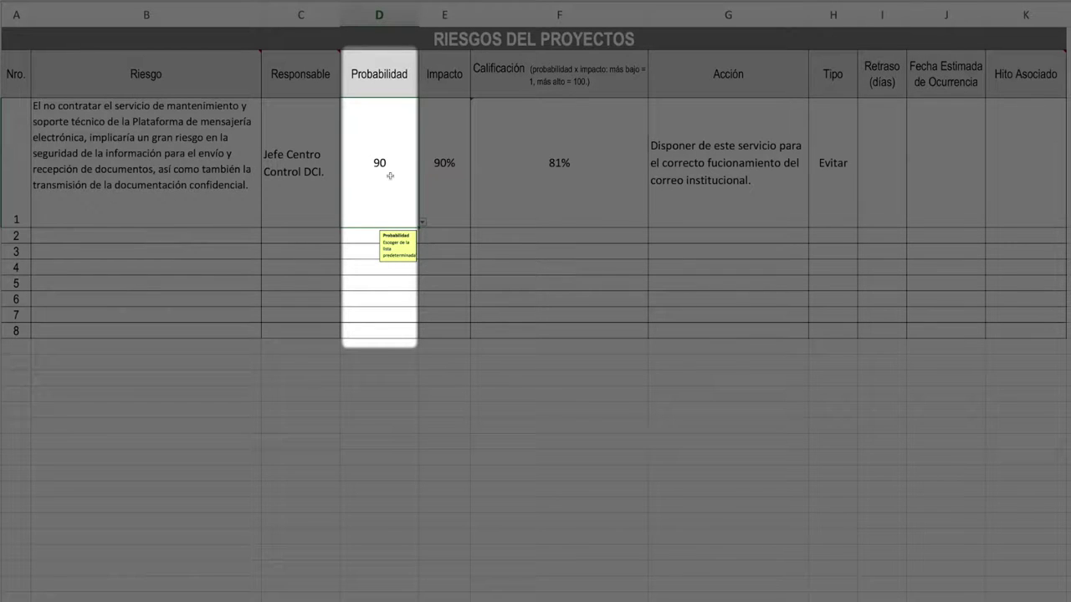
pyautogui.click(445, 180)
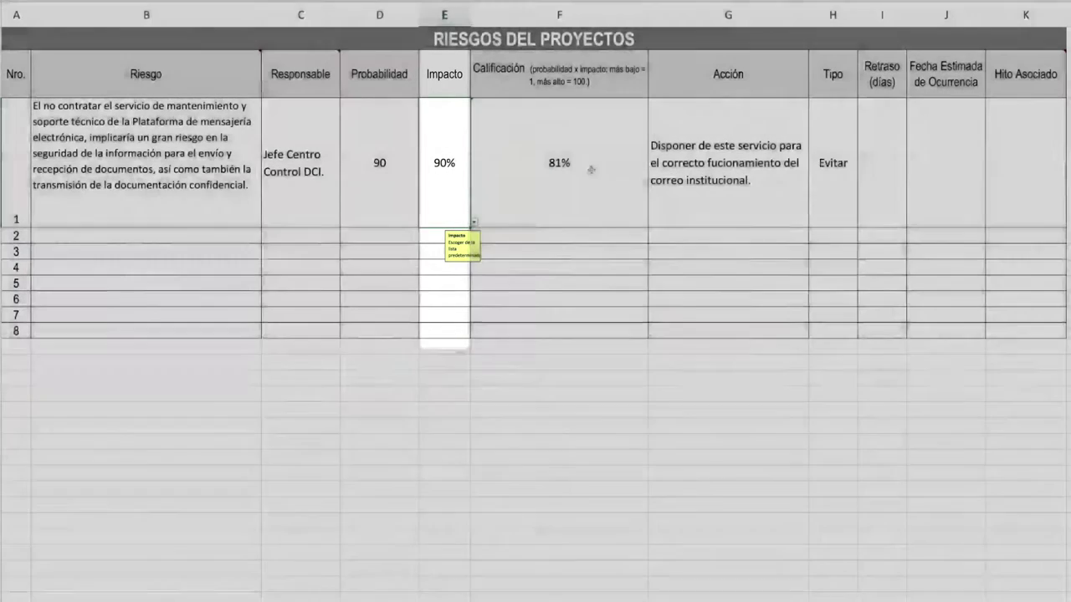
pyautogui.click(591, 170)
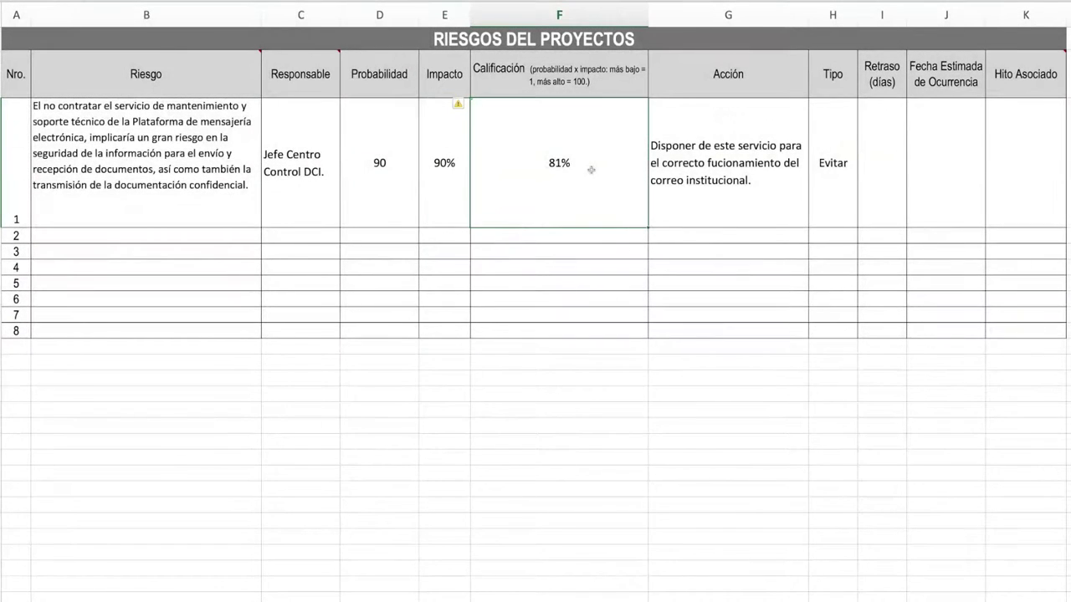
# - Examine the first risk's action, the available options for its type, and its delay in days
pyautogui.click(698, 175)
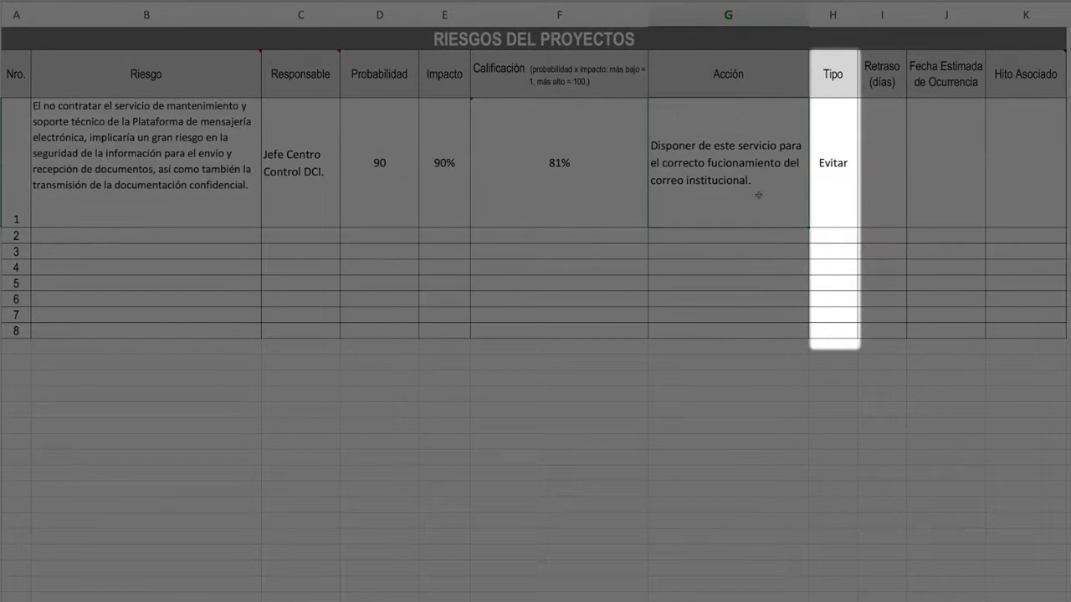
pyautogui.click(821, 172)
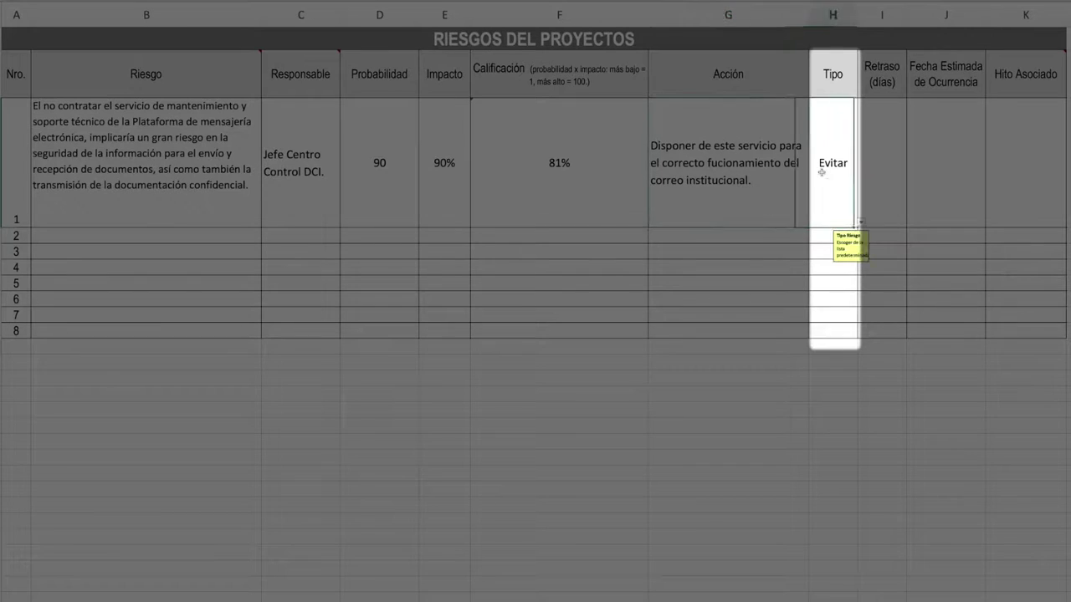
pyautogui.click(861, 223)
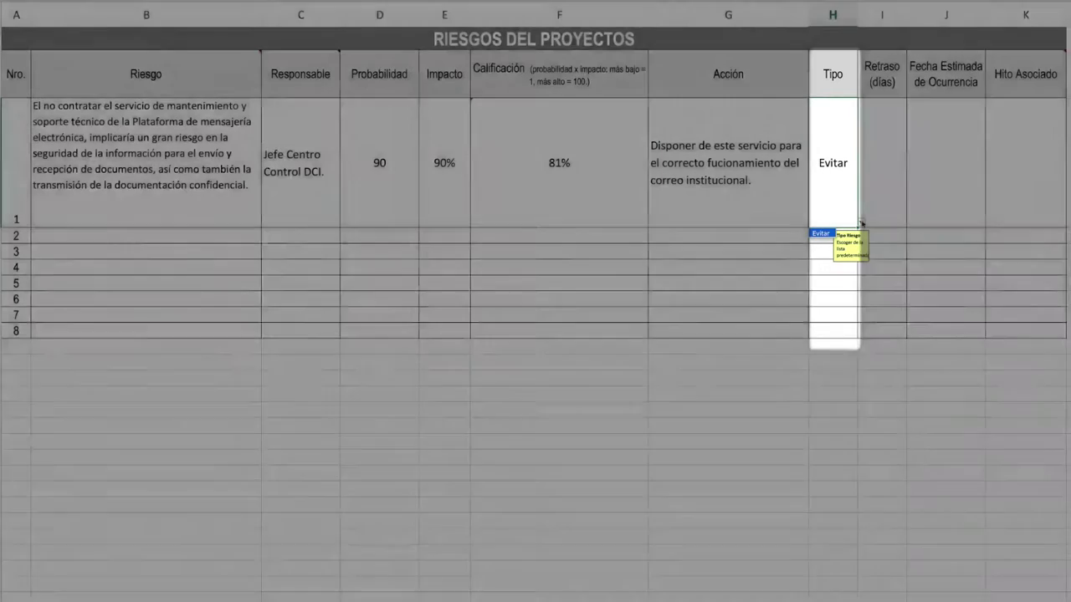
pyautogui.press('Return')
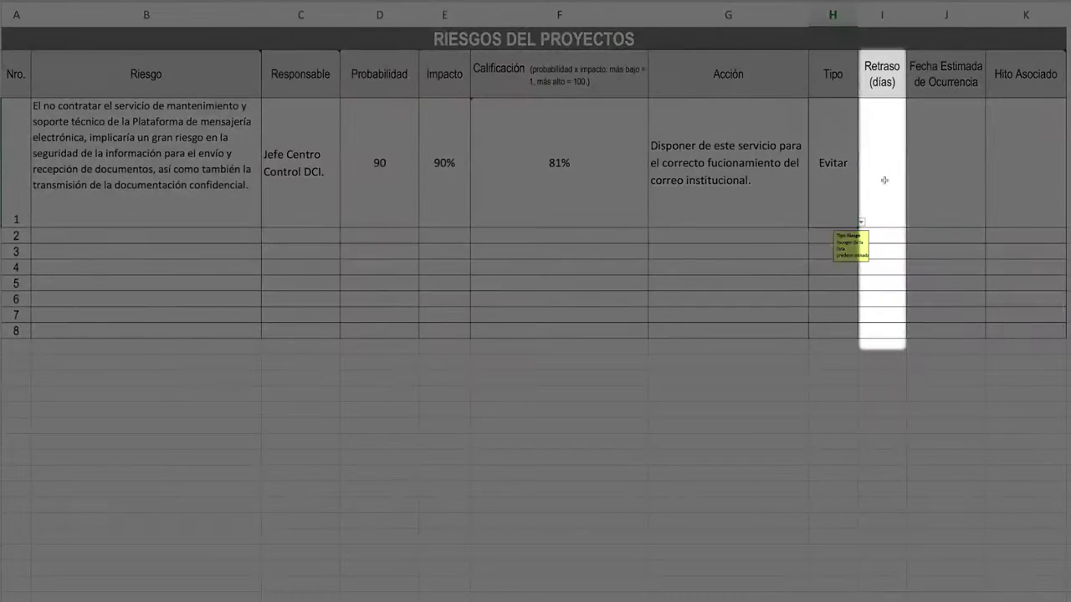
pyautogui.click(884, 180)
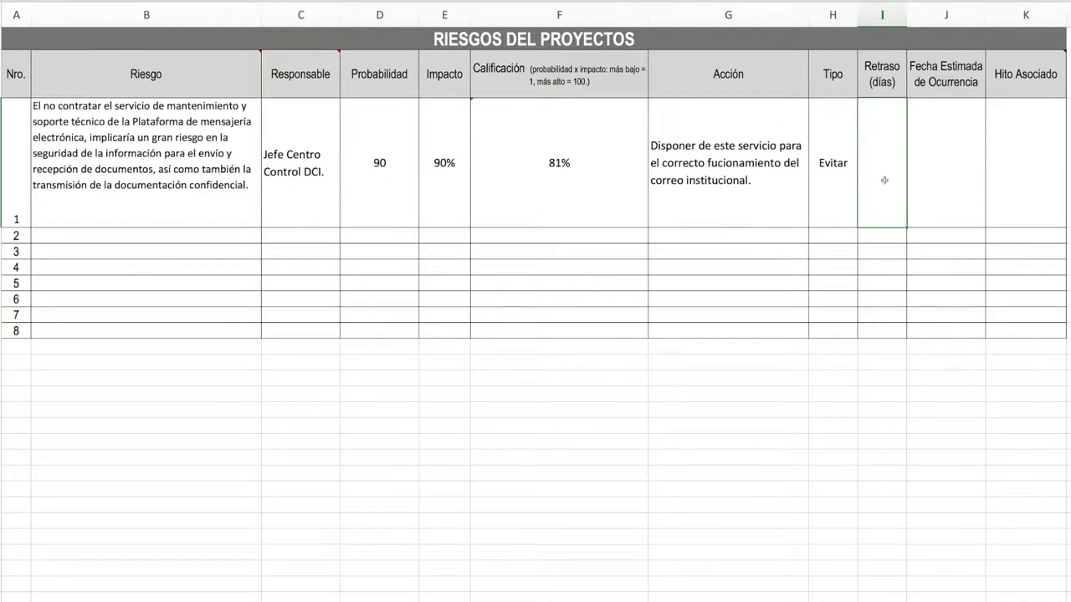
# - Set the first risk's delay to 5 days and check its estimated occurrence date and associated milestone fields
pyautogui.write('5')
pyautogui.press('Return')
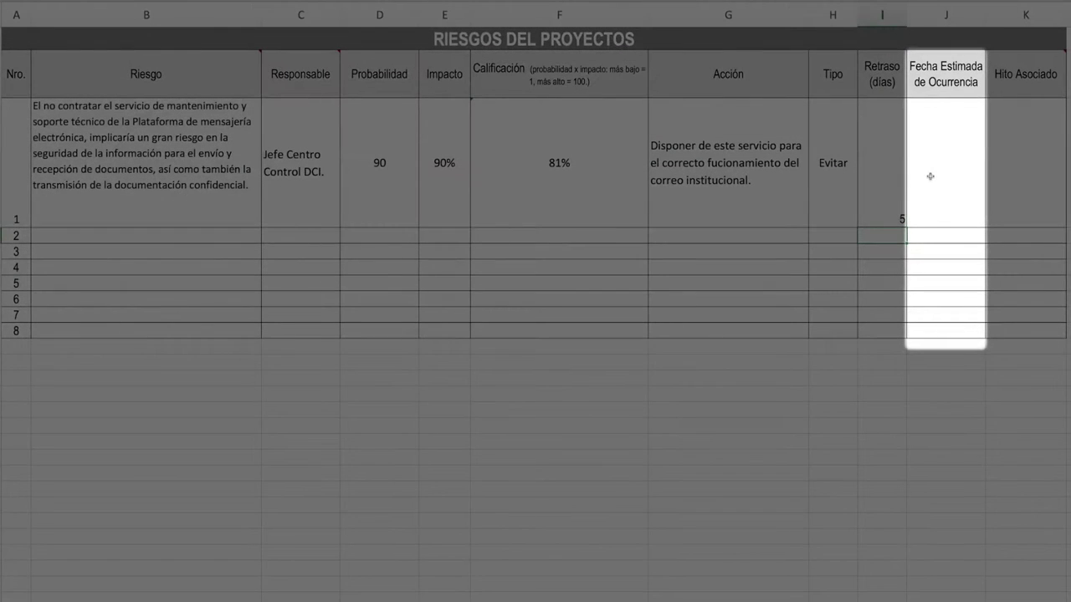
pyautogui.click(931, 175)
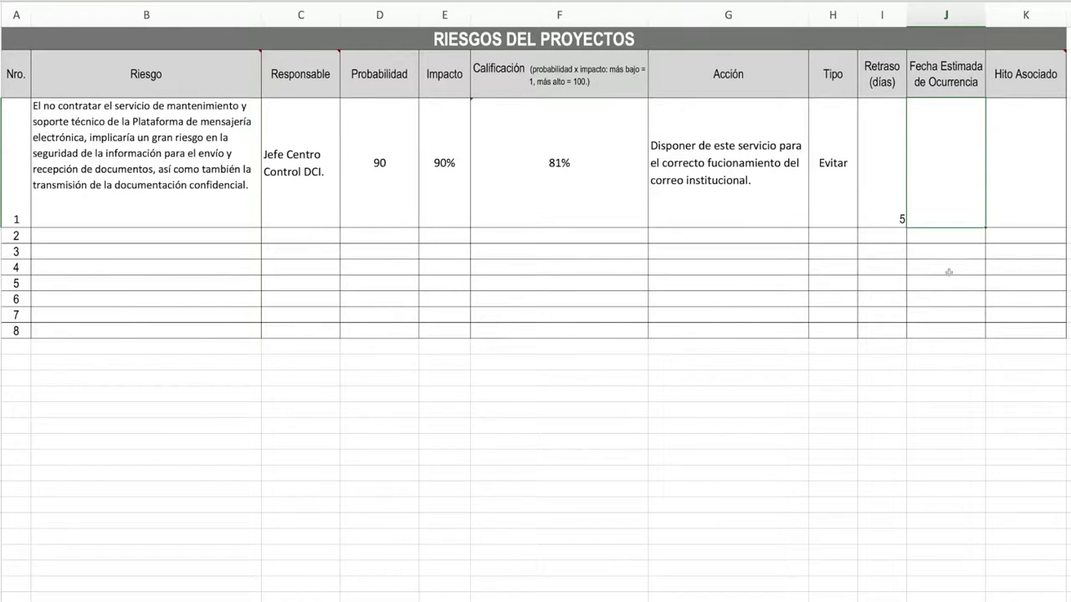
pyautogui.click(1017, 196)
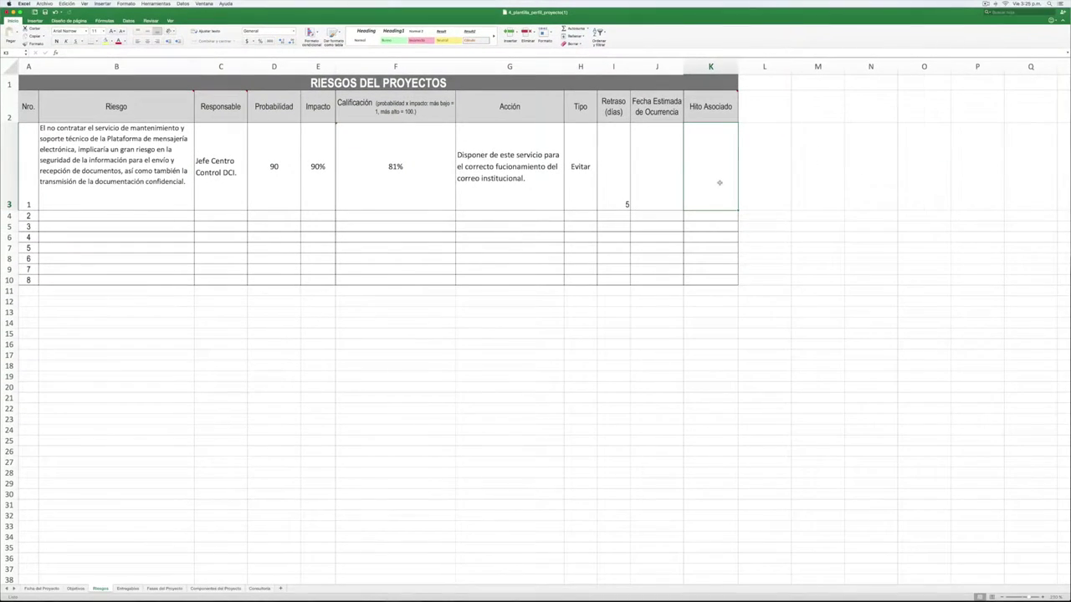
# - Open the Fases del Proyecto sheet and review the Mantenimiento de Hardware y Software and Soporte Técnico phases
pyautogui.click(165, 588)
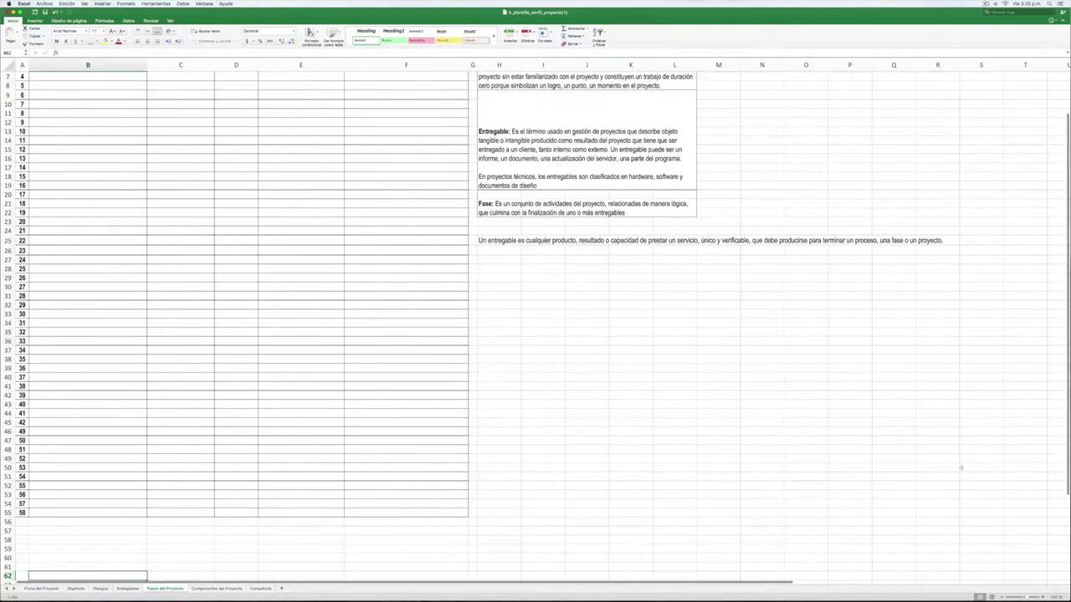
pyautogui.scroll(-1, 979, 502)
pyautogui.click(1004, 598)
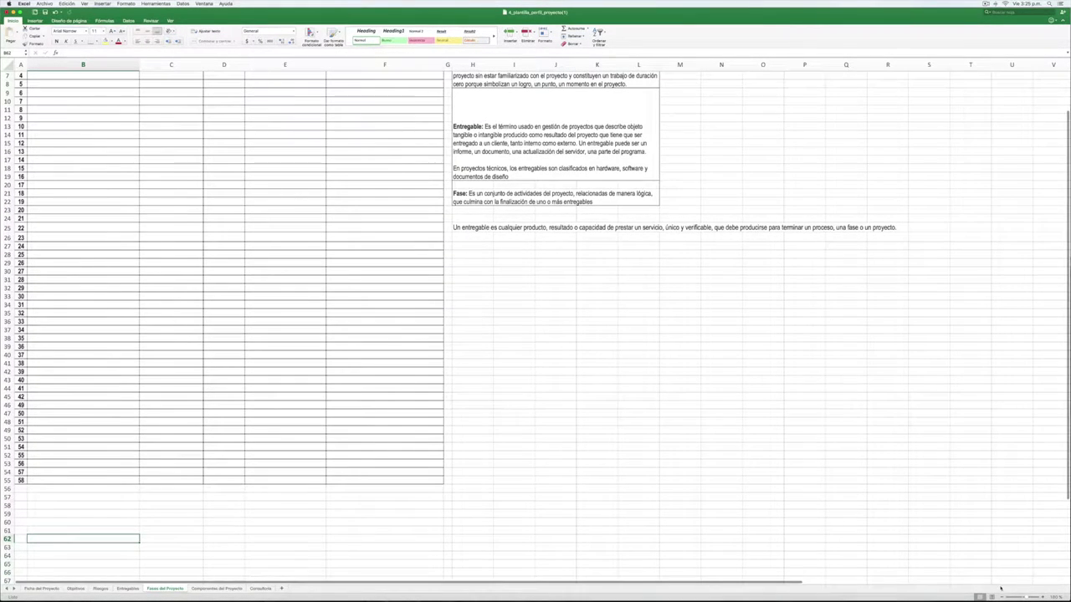
pyautogui.scroll(5, 700, 261)
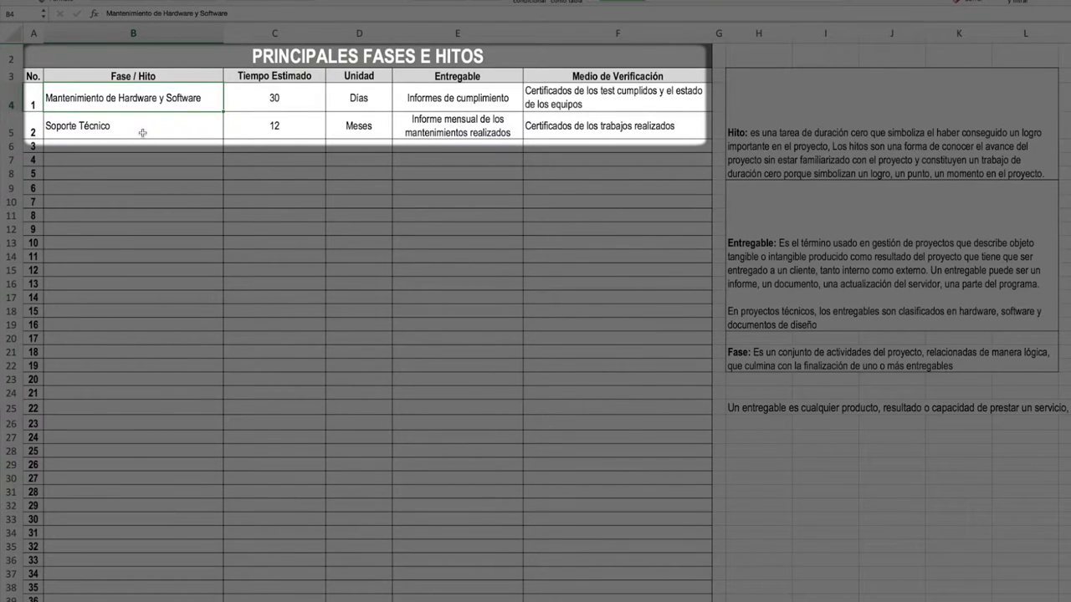
pyautogui.click(143, 133)
pyautogui.click(126, 97)
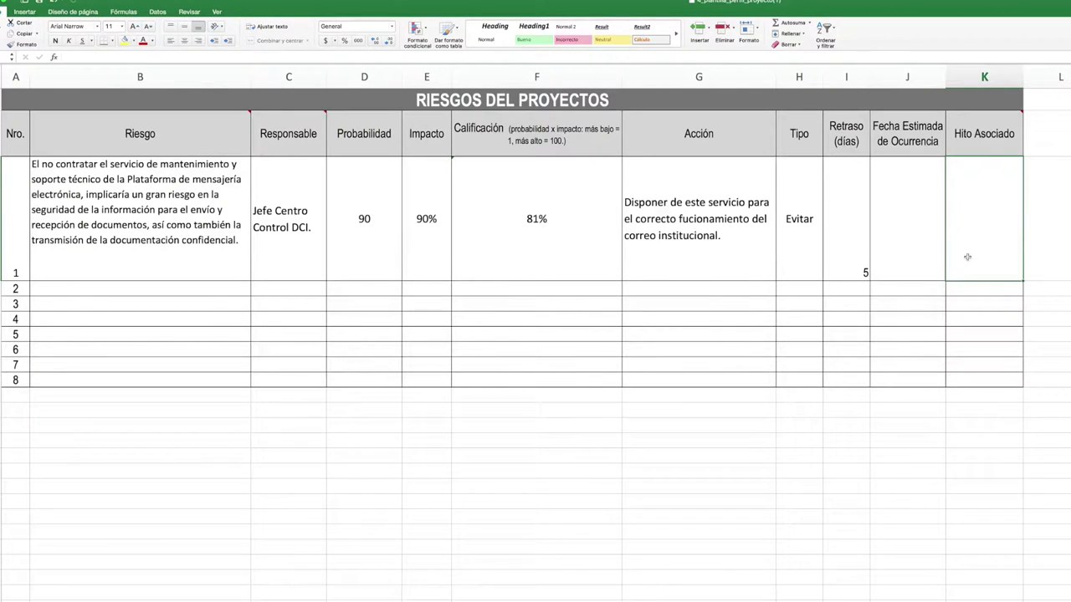
# - Set the first risk's associated milestone to 1 on the Riesgos sheet and compare it with the numbered phases list
pyautogui.write('1')
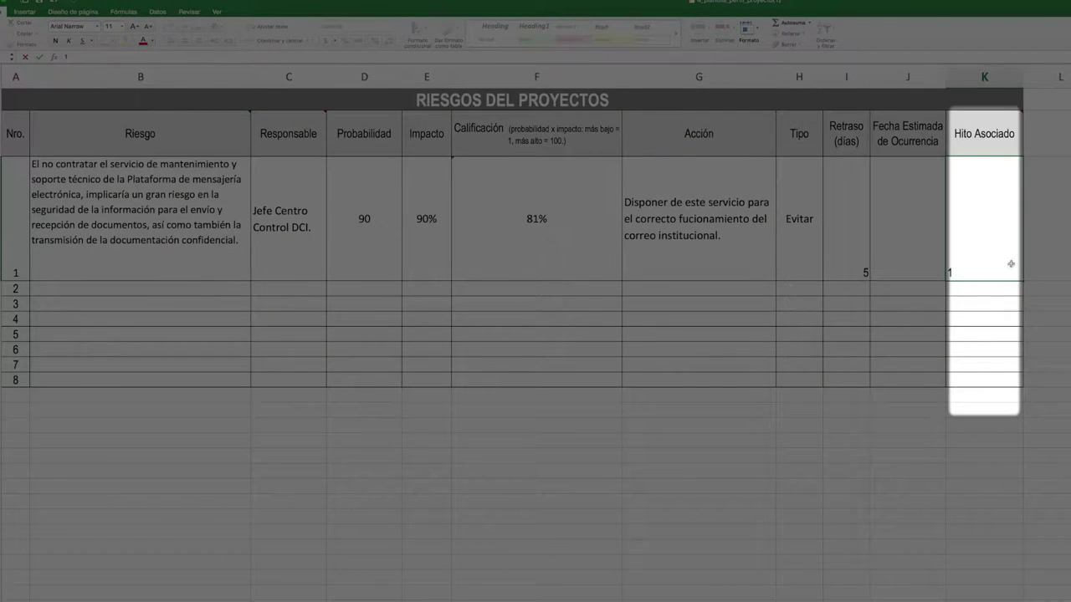
pyautogui.press('Return')
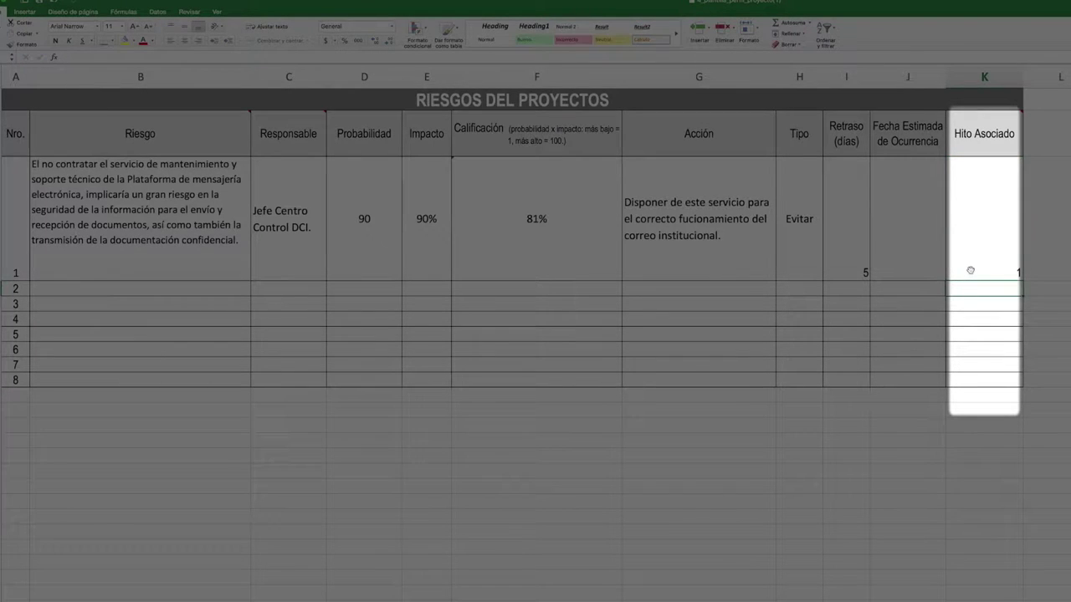
pyautogui.click(971, 270)
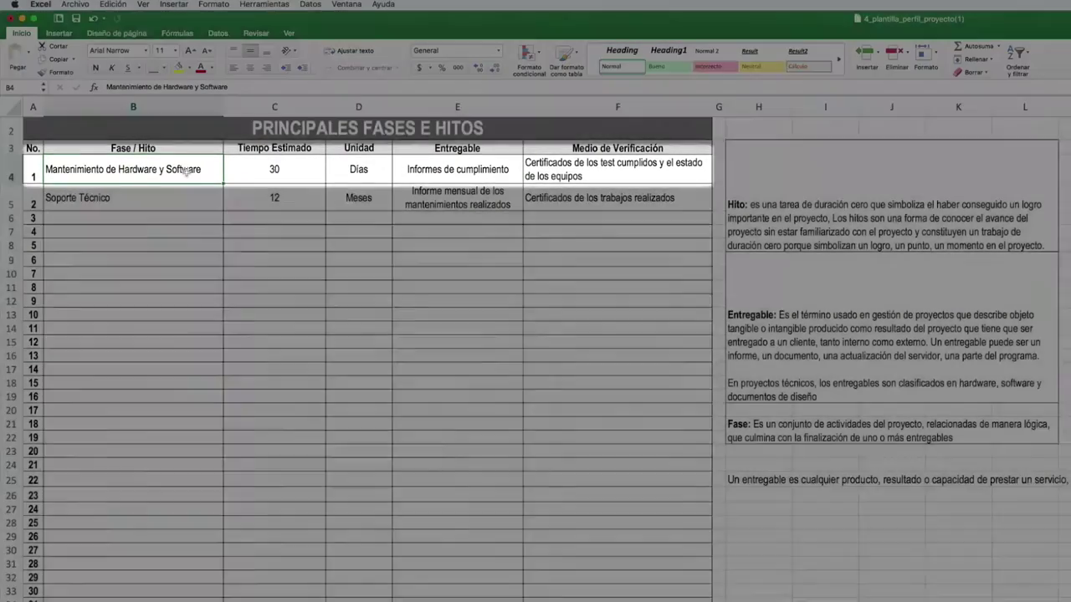
pyautogui.scroll(-1, 264, 565)
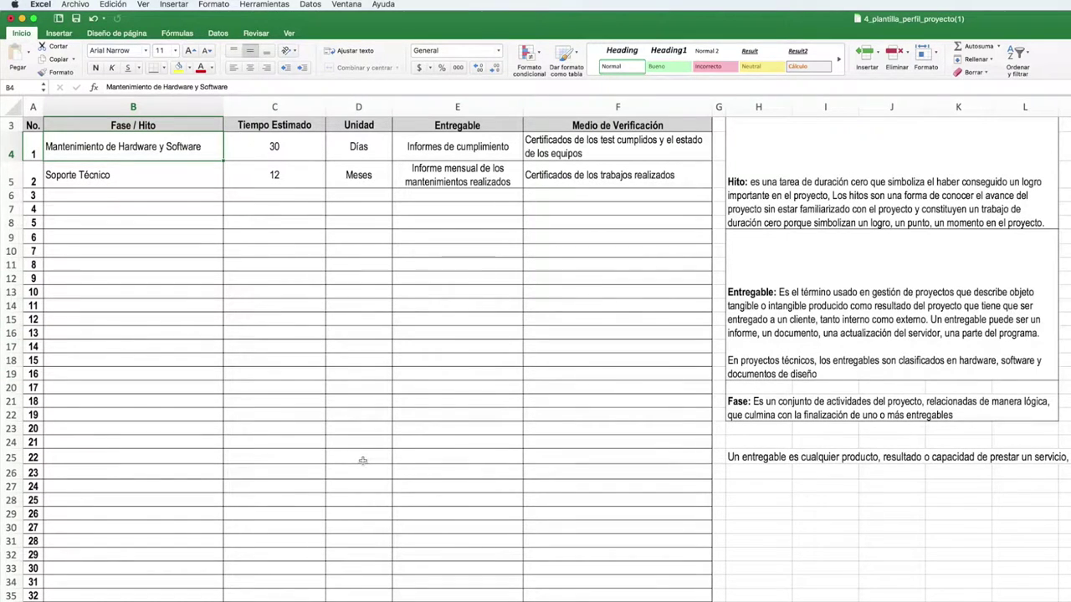
pyautogui.click(151, 195)
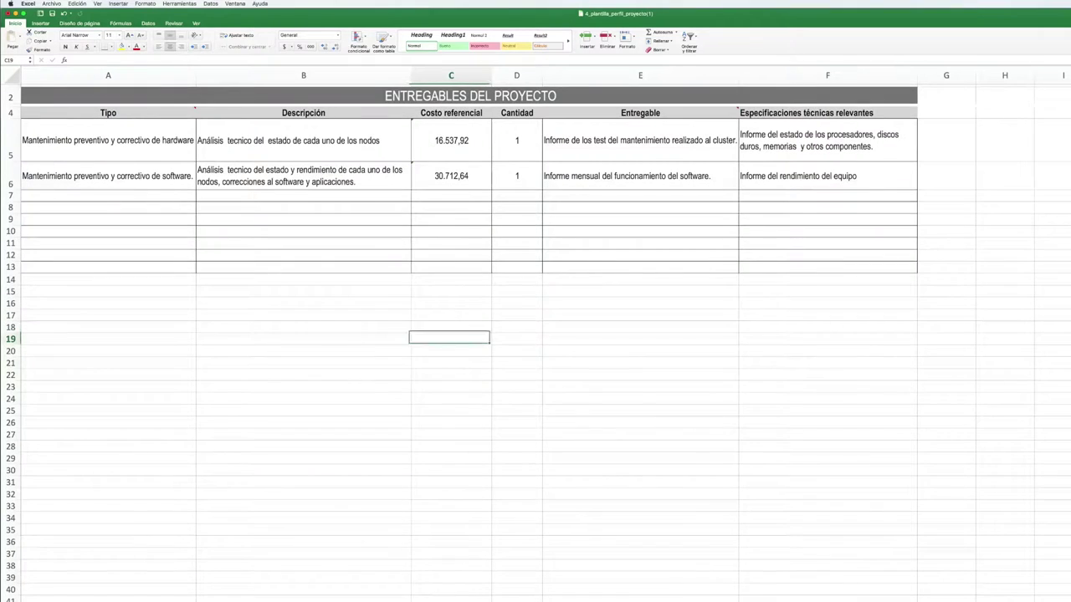
# - On the Entregables sheet, review the type and description of the hardware maintenance deliverable
pyautogui.scroll(1, 536, 335)
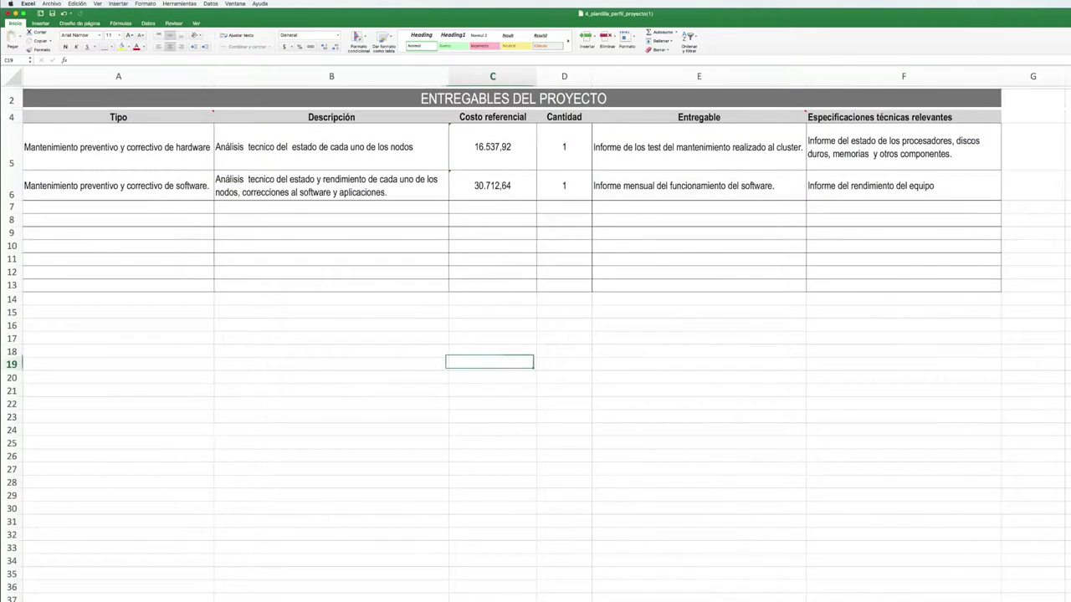
pyautogui.scroll(1, 536, 334)
pyautogui.scroll(1, 536, 335)
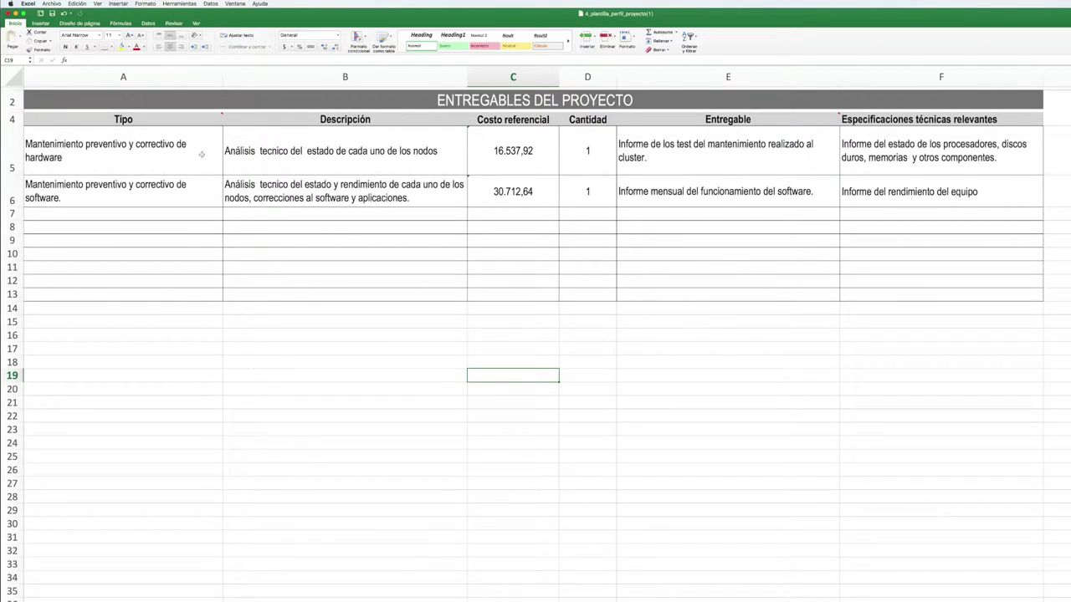
pyautogui.click(183, 150)
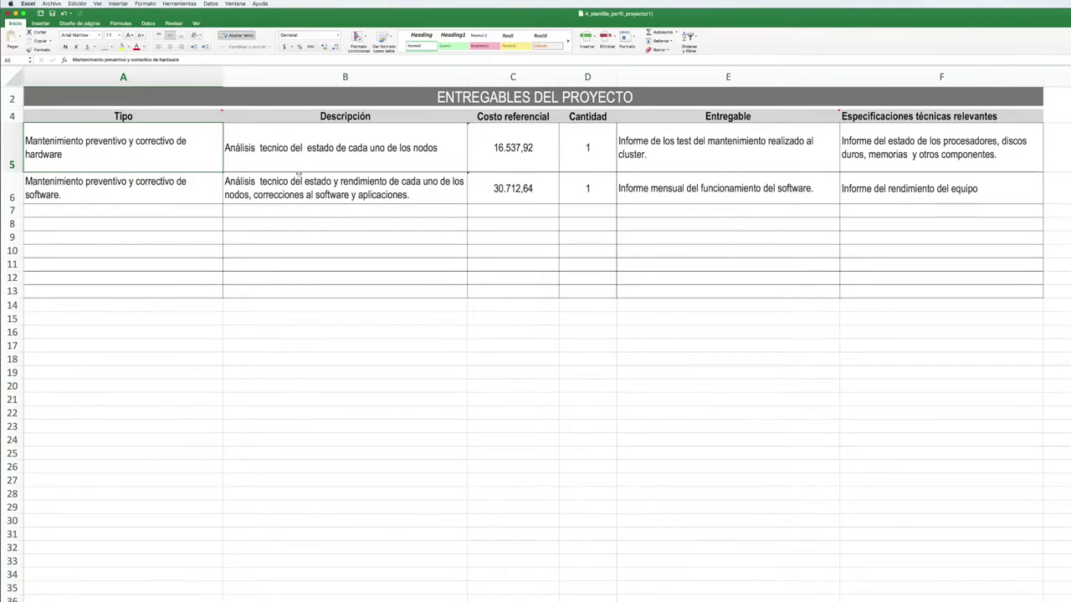
pyautogui.click(207, 213)
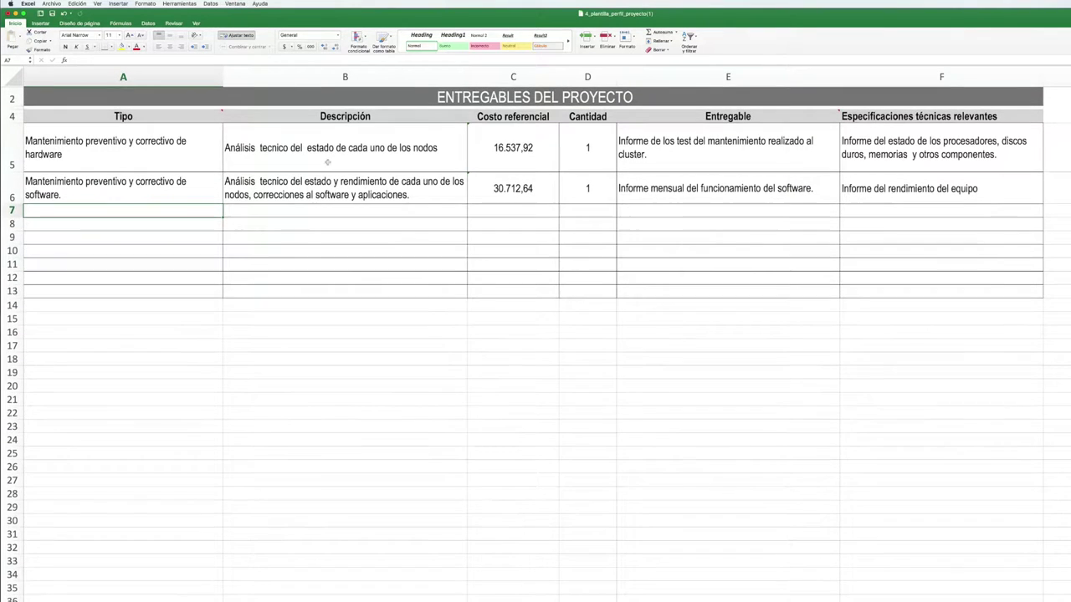
pyautogui.click(340, 159)
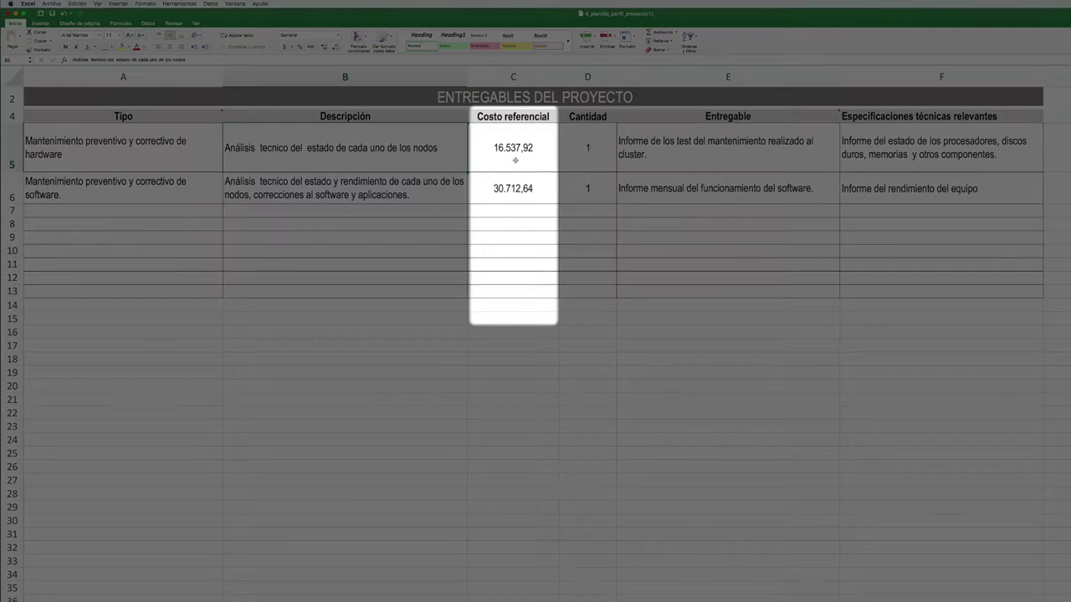
# - Examine the hardware maintenance deliverable's reference cost, quantity, deliverable and relevant technical specifications
pyautogui.click(523, 162)
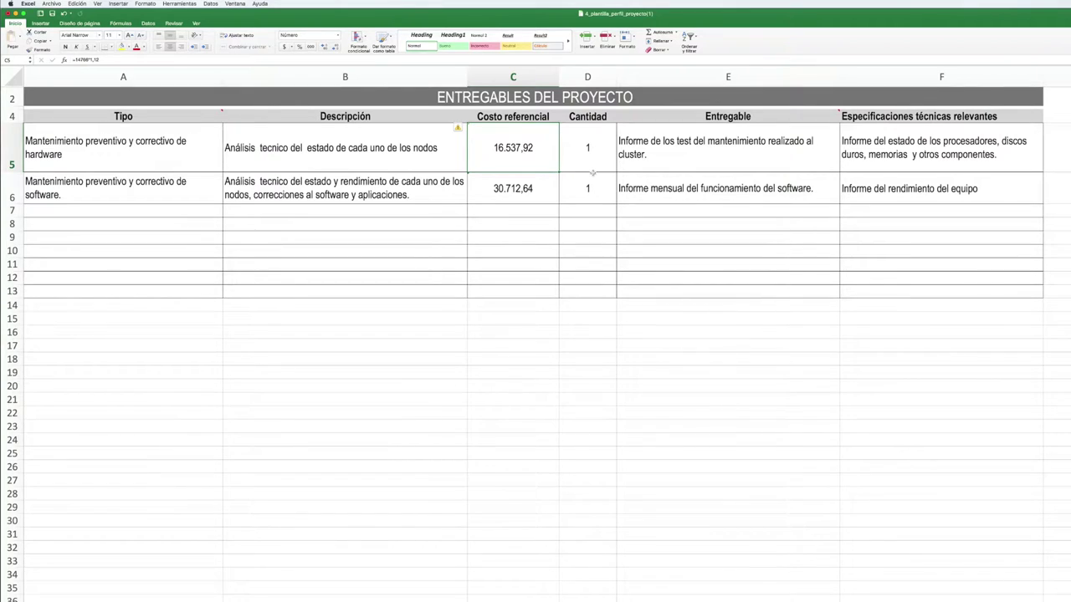
pyautogui.click(593, 155)
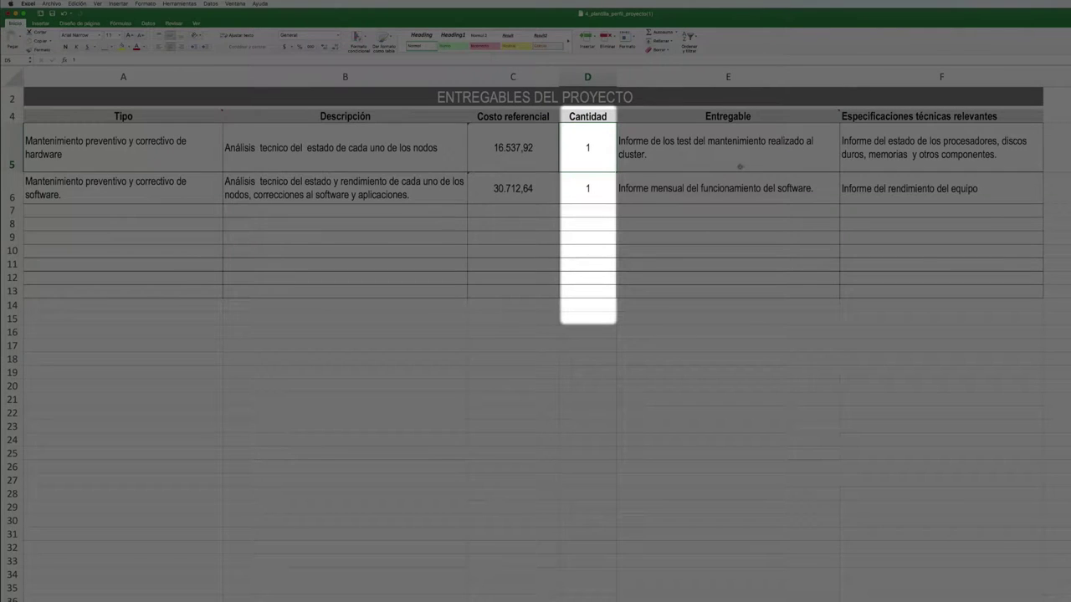
pyautogui.click(758, 157)
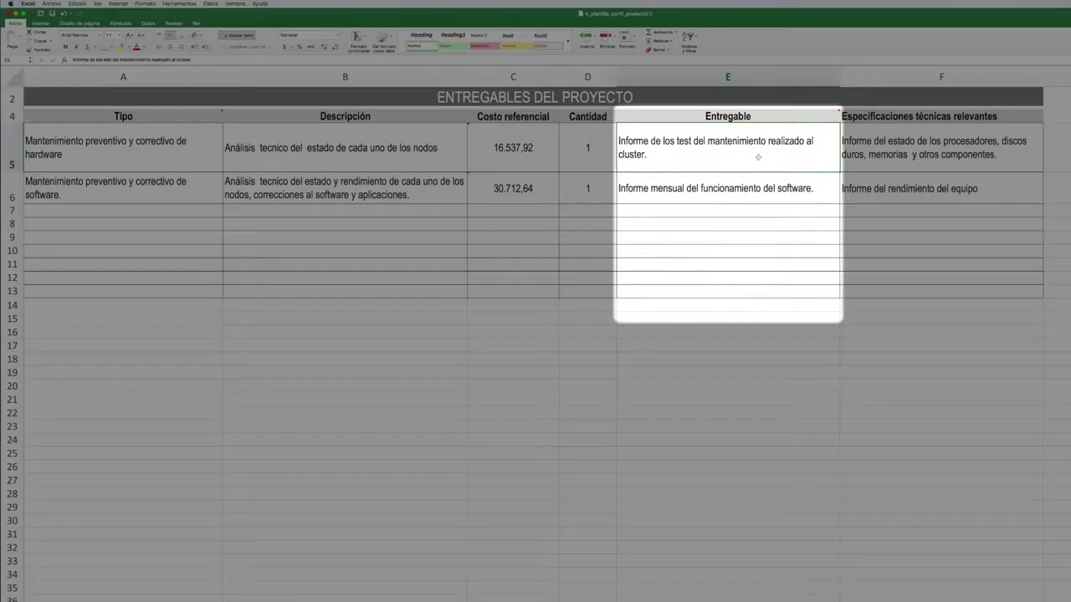
pyautogui.click(912, 155)
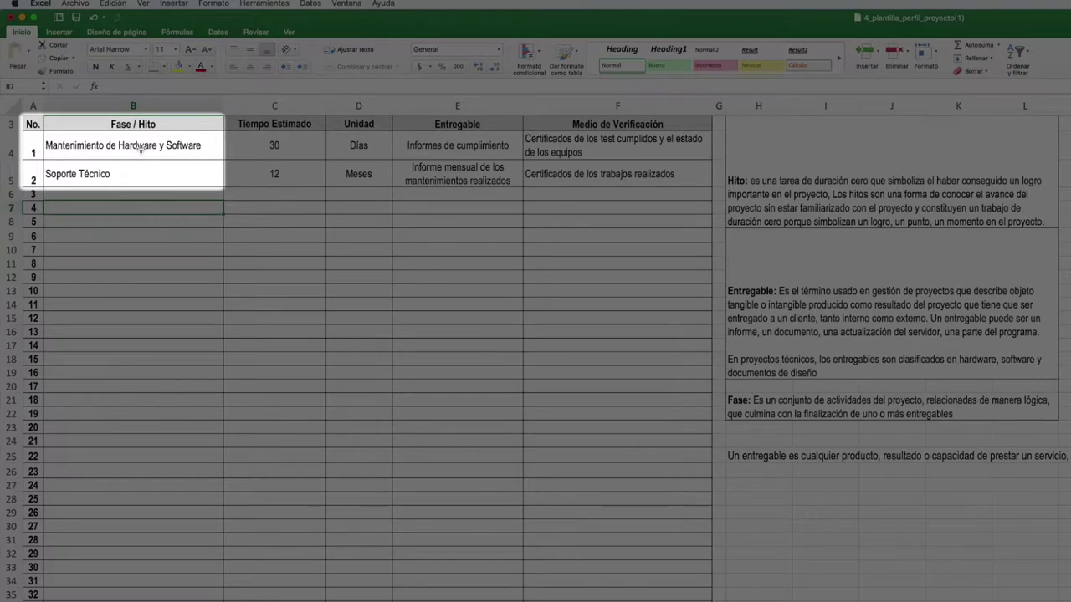
# - Review the names of the two listed phases in the Fase / Hito column of the project phases sheet
pyautogui.click(142, 150)
pyautogui.click(141, 178)
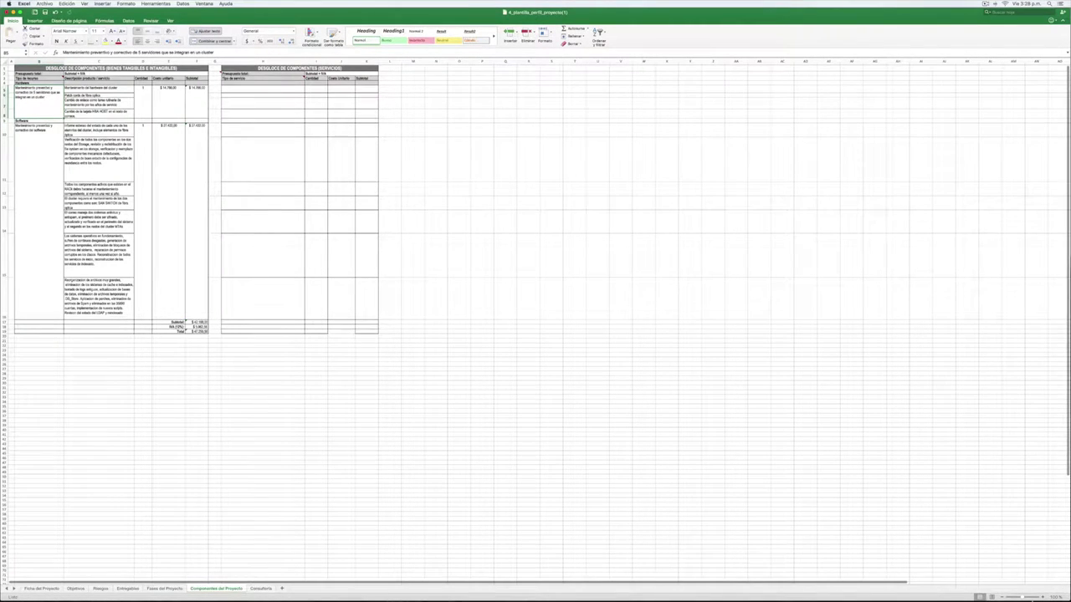
# - On the Componentes del Proyecto sheet, examine the services breakdown, the hardware resource type and its unit cost
pyautogui.click(1044, 598)
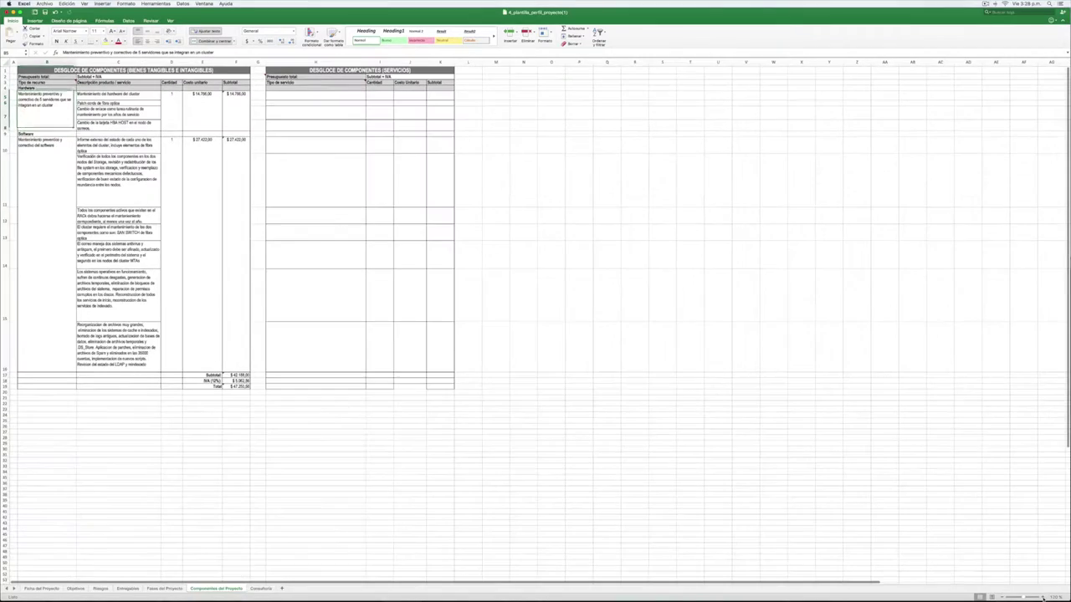
pyautogui.click(1043, 597)
pyautogui.click(1044, 597)
pyautogui.click(1044, 597)
pyautogui.click(1043, 597)
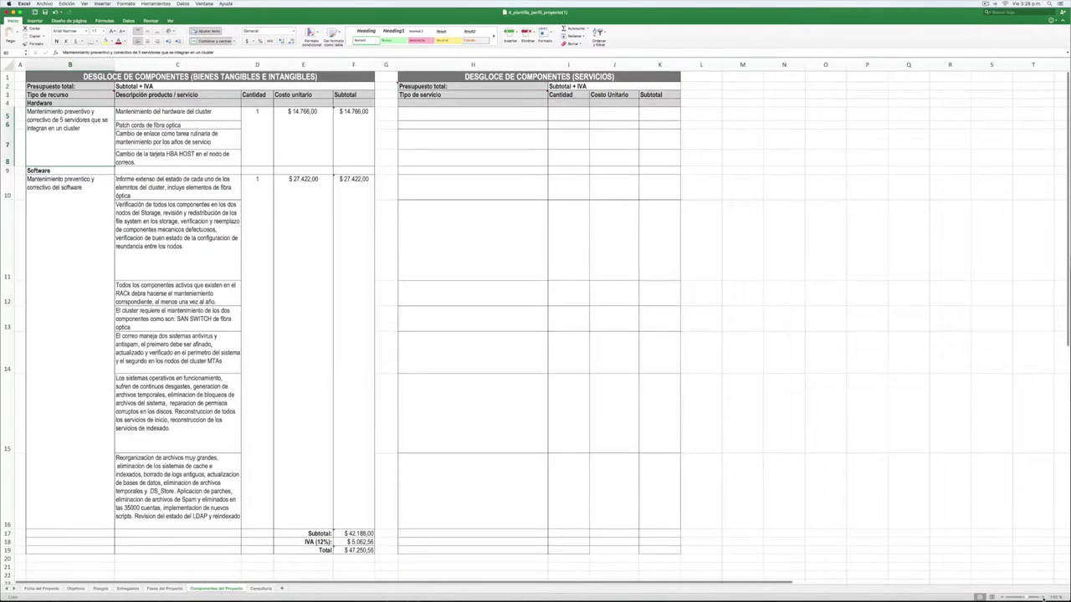
pyautogui.click(1043, 598)
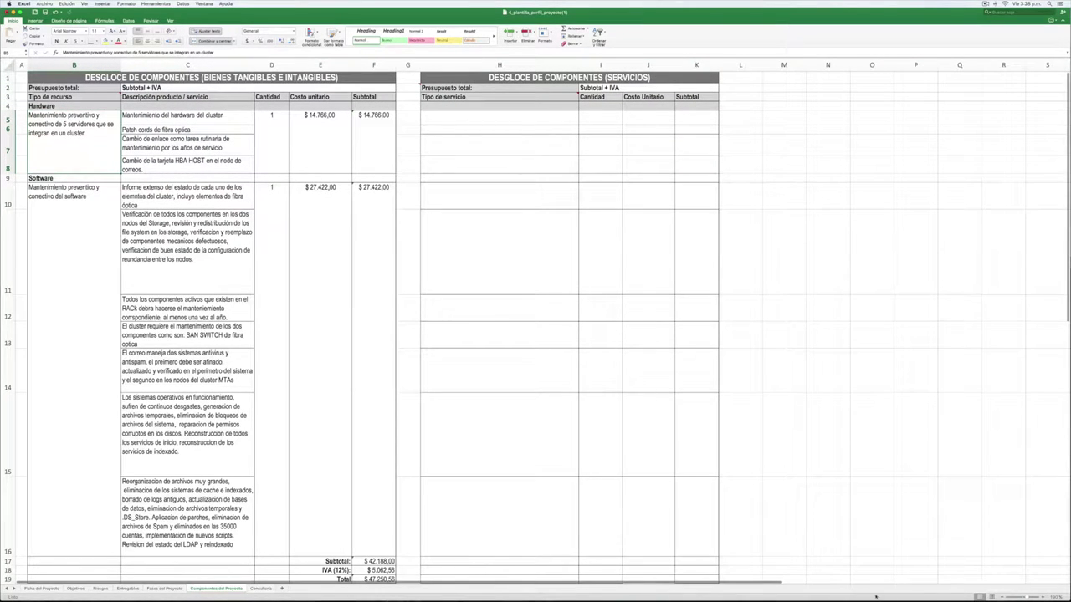
pyautogui.scroll(-1, 593, 416)
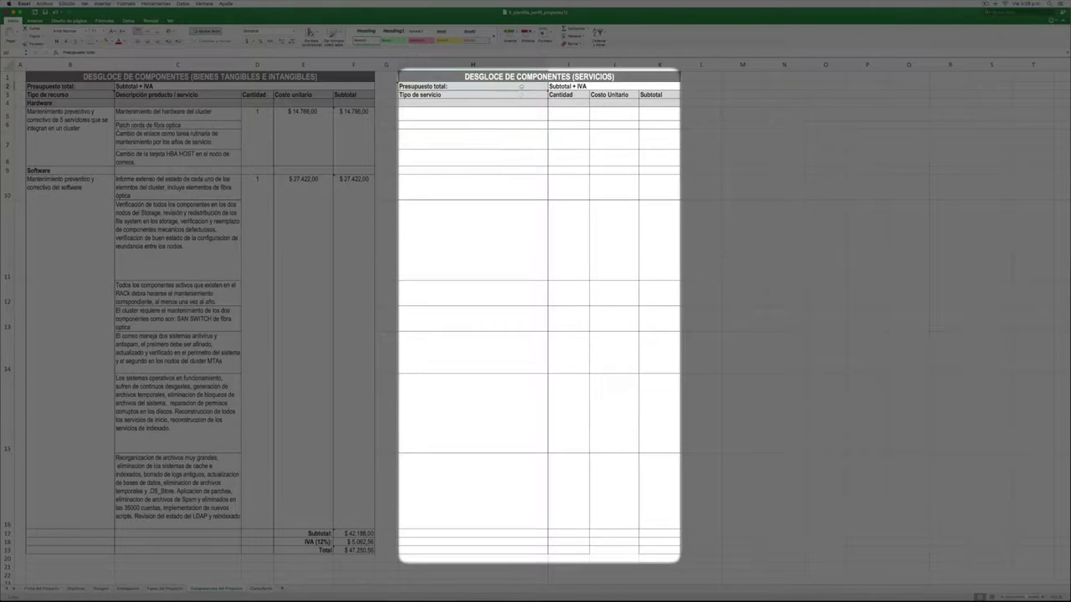
pyautogui.click(515, 115)
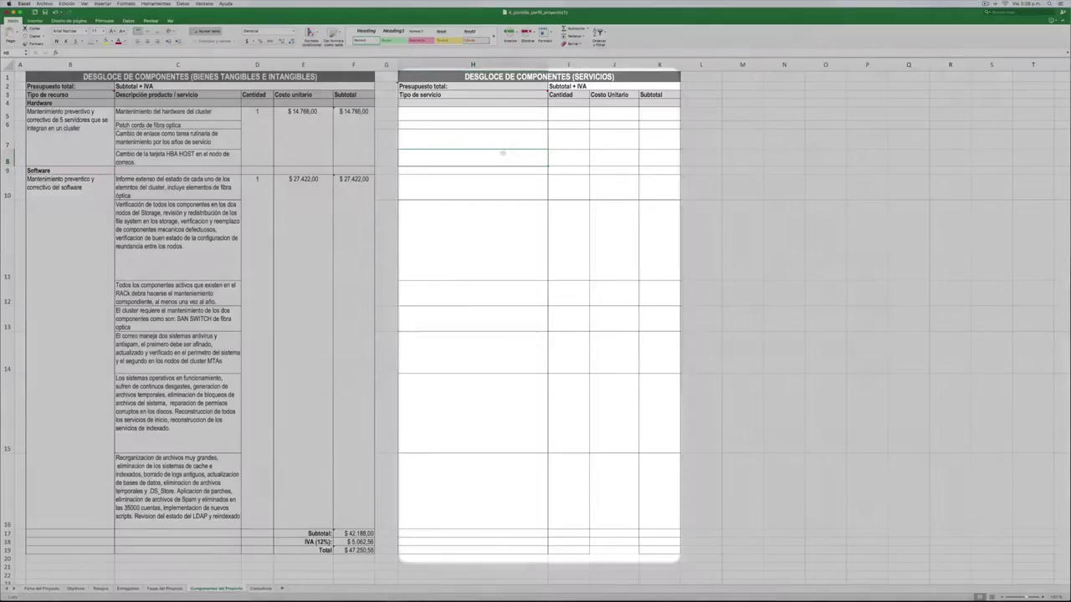
pyautogui.click(82, 134)
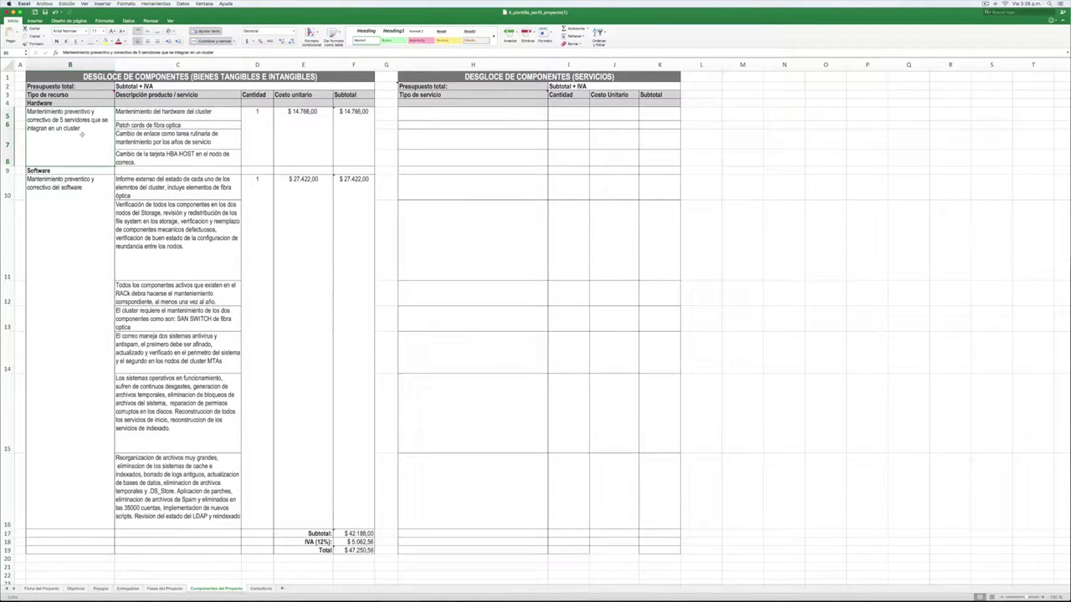
pyautogui.click(308, 137)
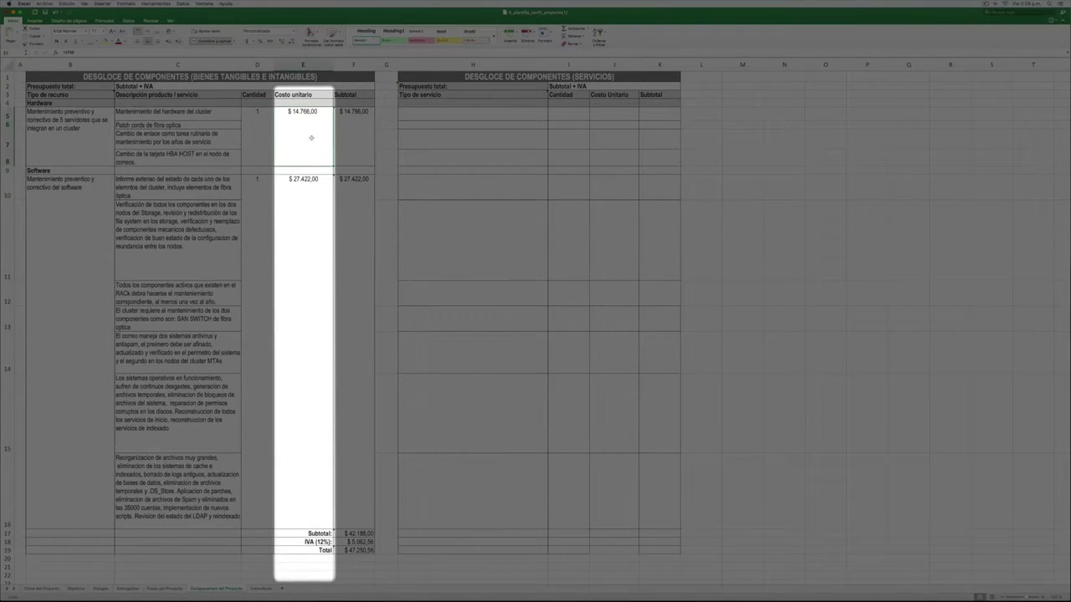
# - Review the subtotal, 12% IVA and total of the tangible and intangible goods breakdown
pyautogui.scroll(-5, 336, 174)
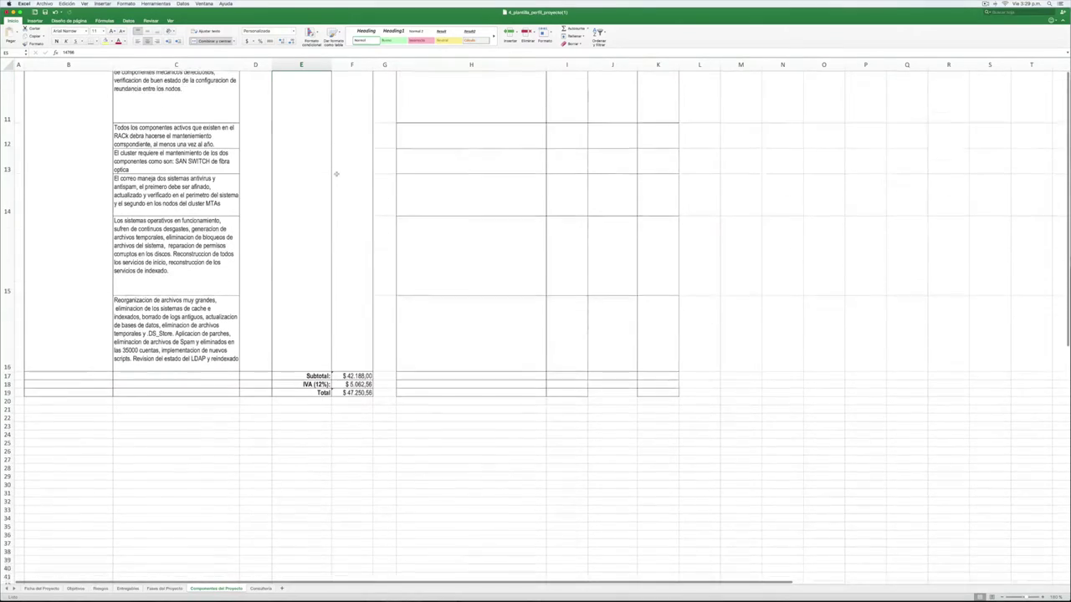
pyautogui.scroll(-3, 336, 174)
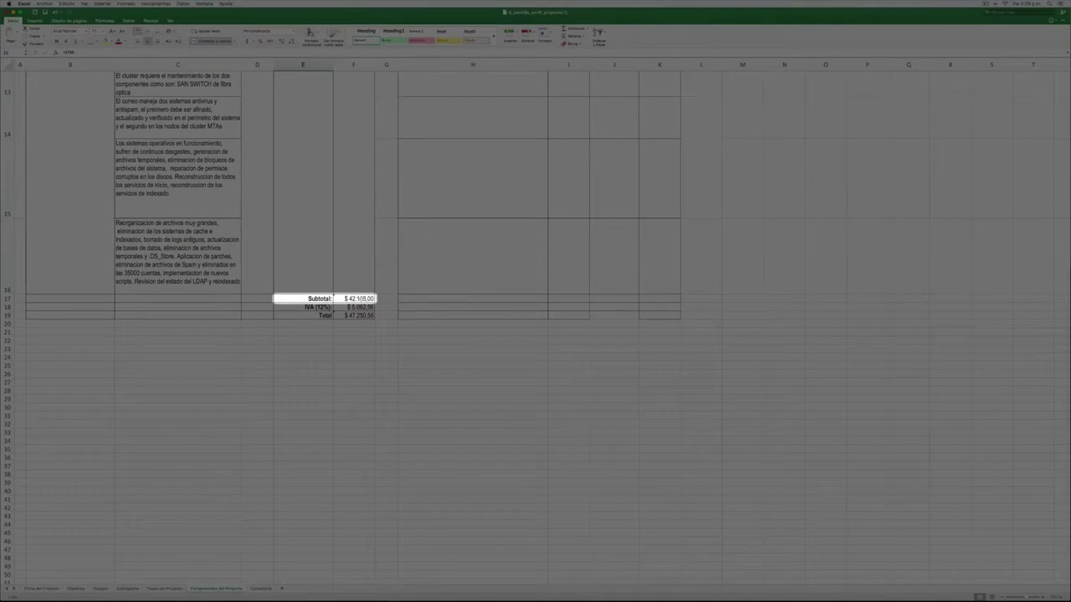
pyautogui.click(358, 299)
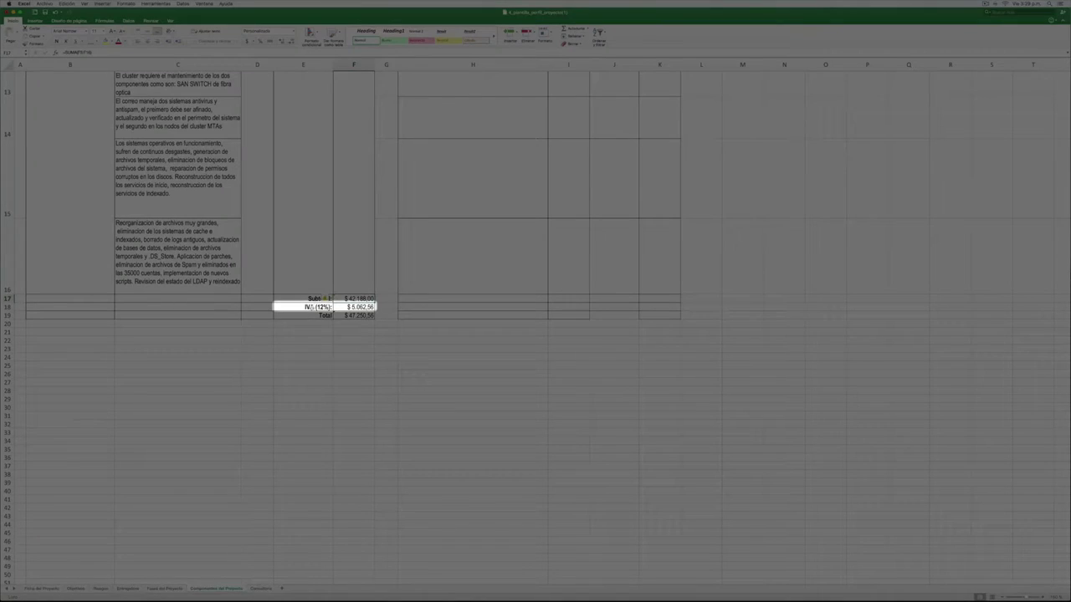
pyautogui.click(325, 307)
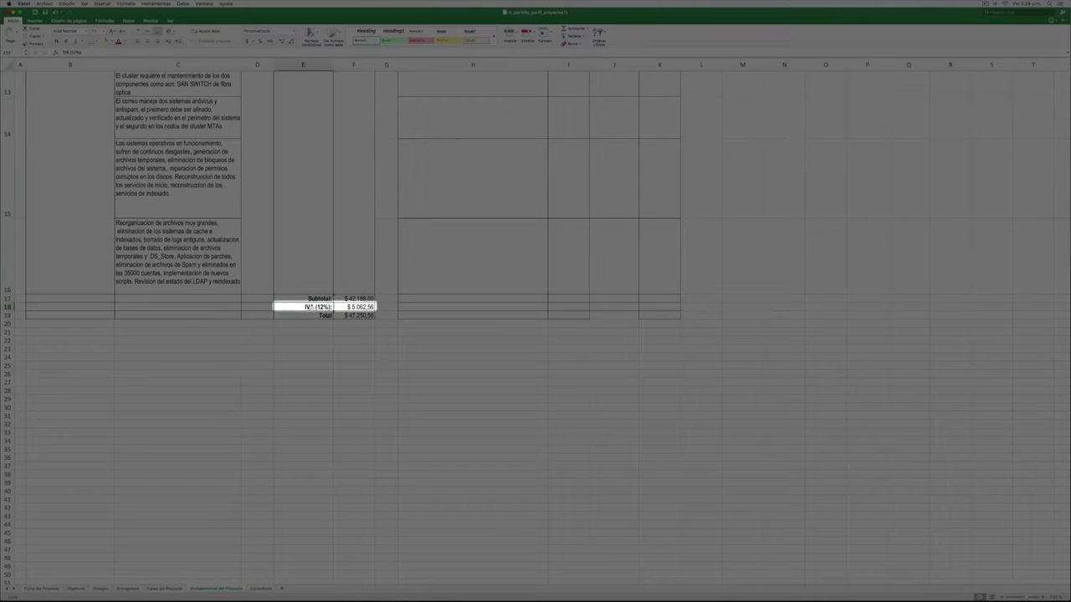
pyautogui.click(346, 307)
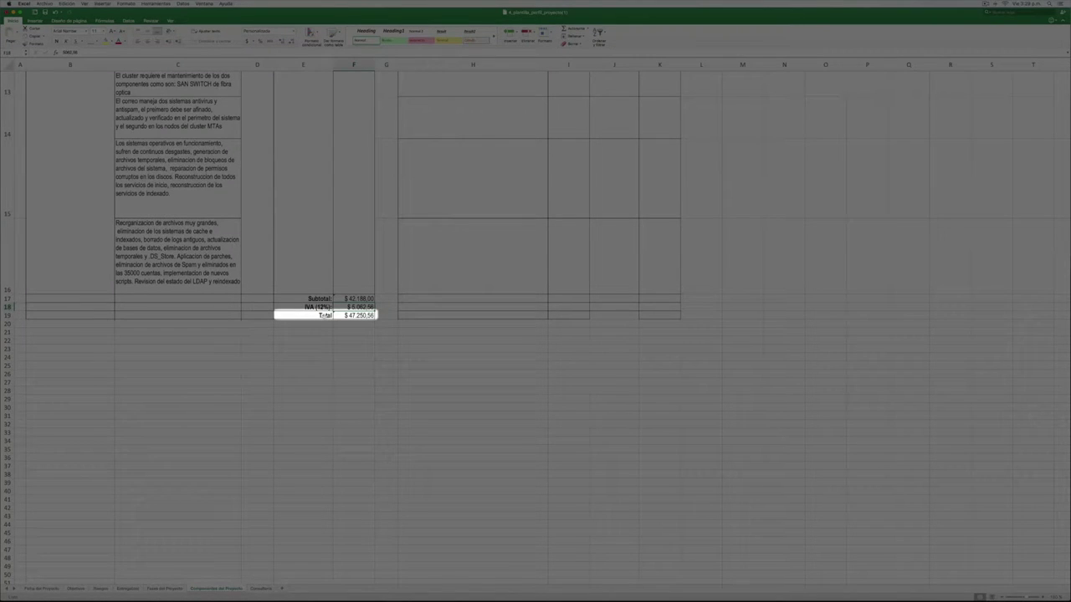
pyautogui.click(342, 316)
pyautogui.scroll(-1, 343, 316)
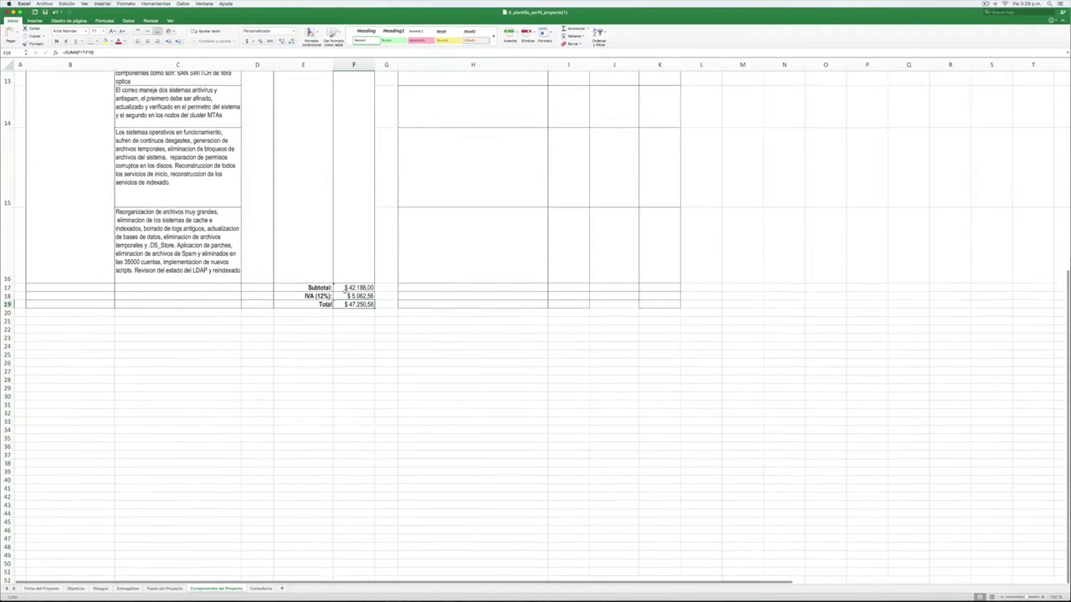
# - Review the Presupuesto total field of the tangible and intangible goods breakdown
pyautogui.scroll(1, 342, 298)
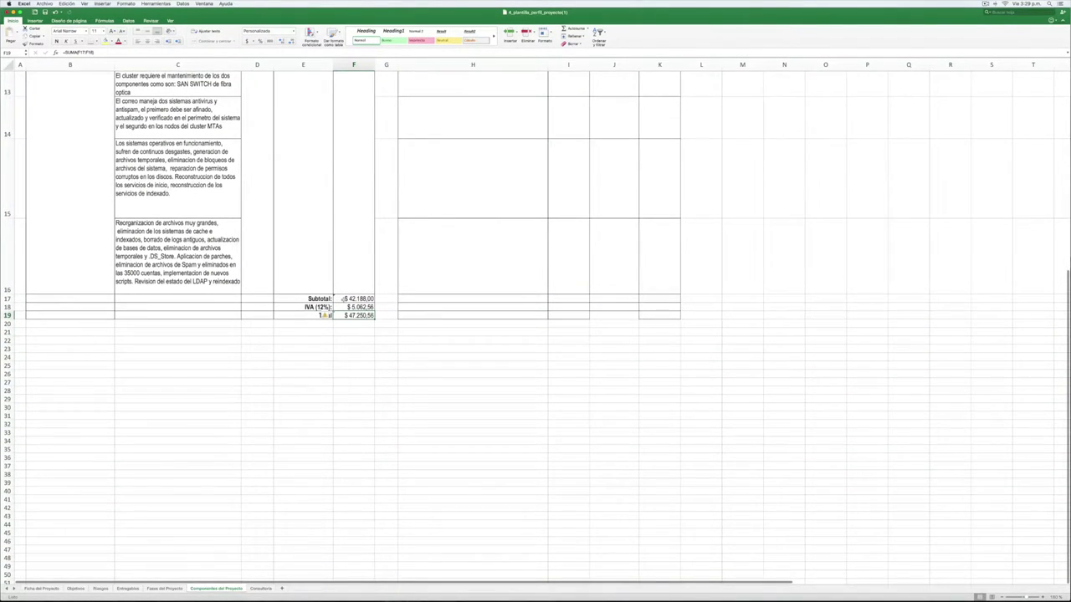
pyautogui.scroll(-1, 331, 310)
pyautogui.scroll(10, 342, 299)
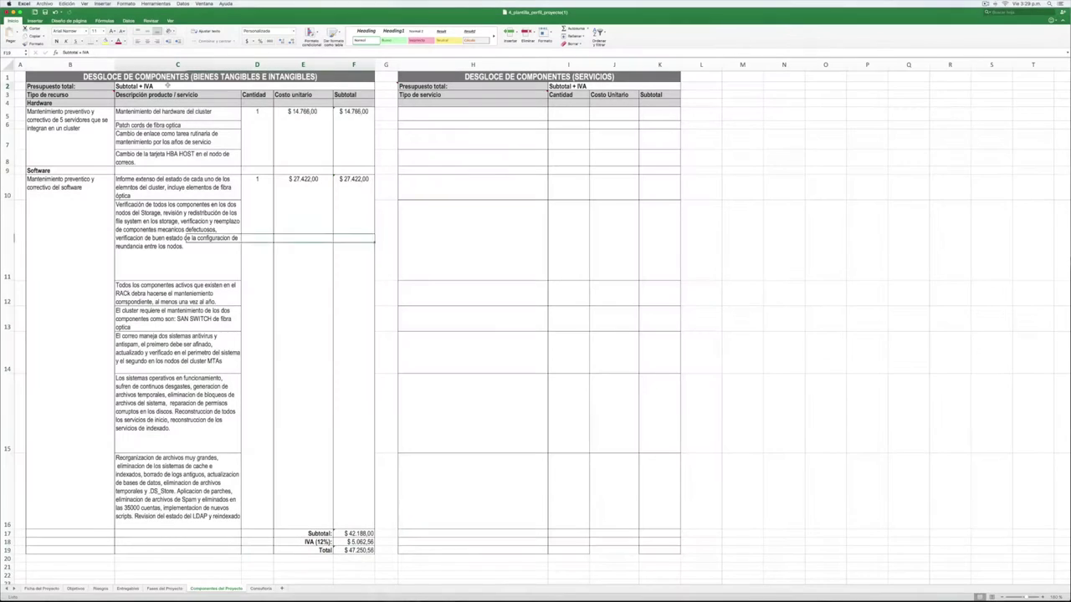
pyautogui.click(167, 86)
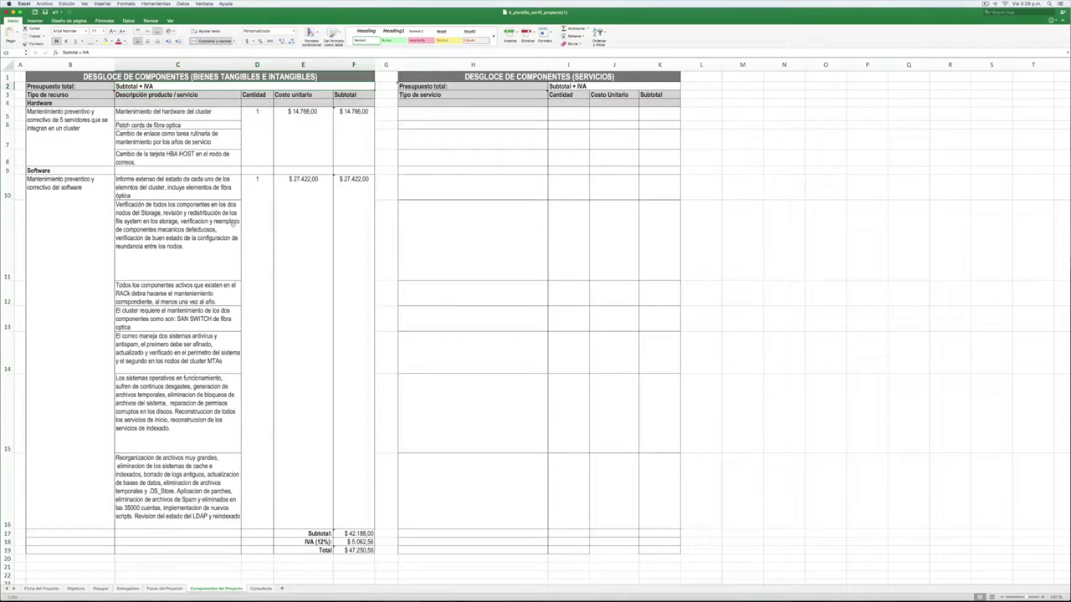
# - Examine the service type, quantity and subtotal columns of the services breakdown
pyautogui.click(463, 138)
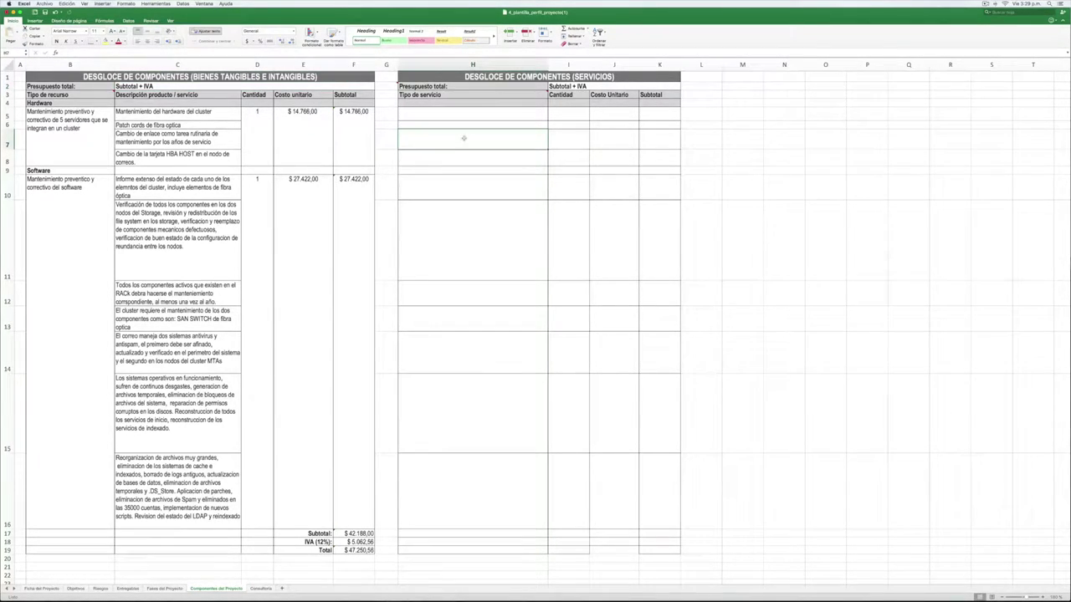
pyautogui.click(471, 114)
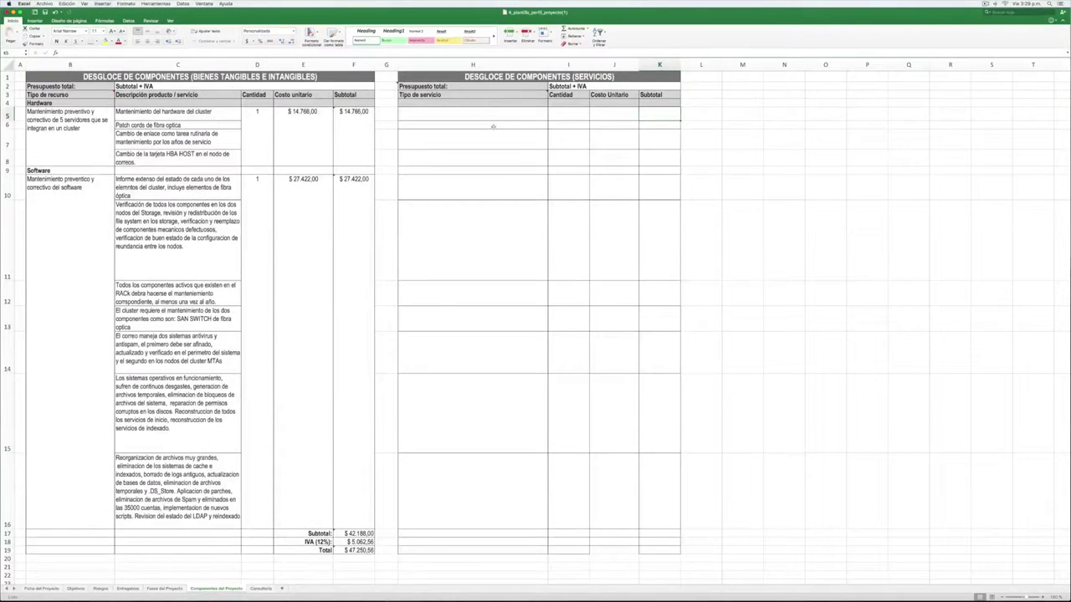
pyautogui.click(496, 125)
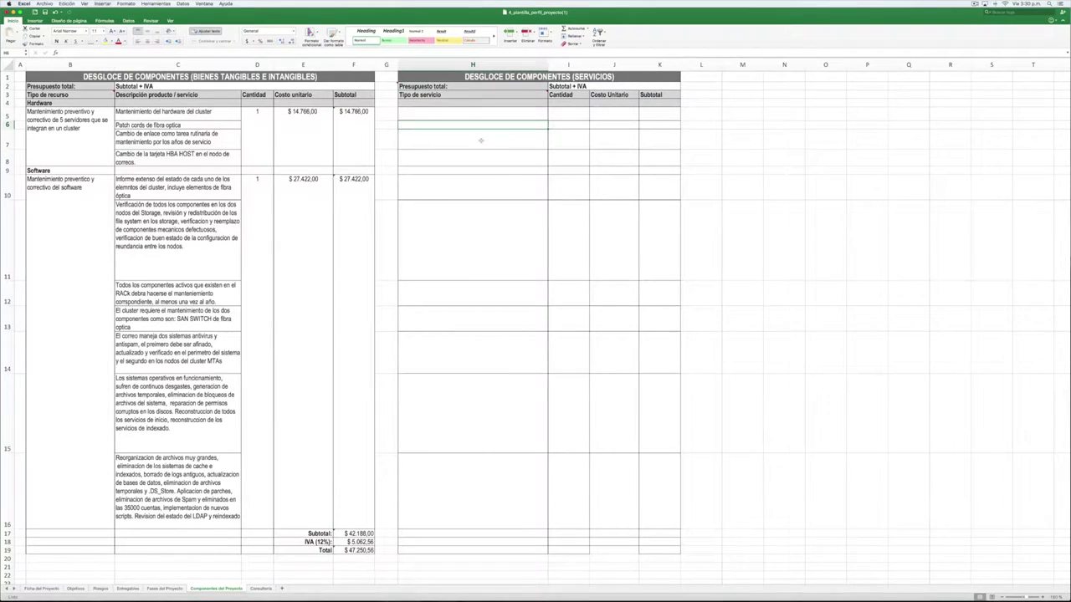
pyautogui.click(568, 139)
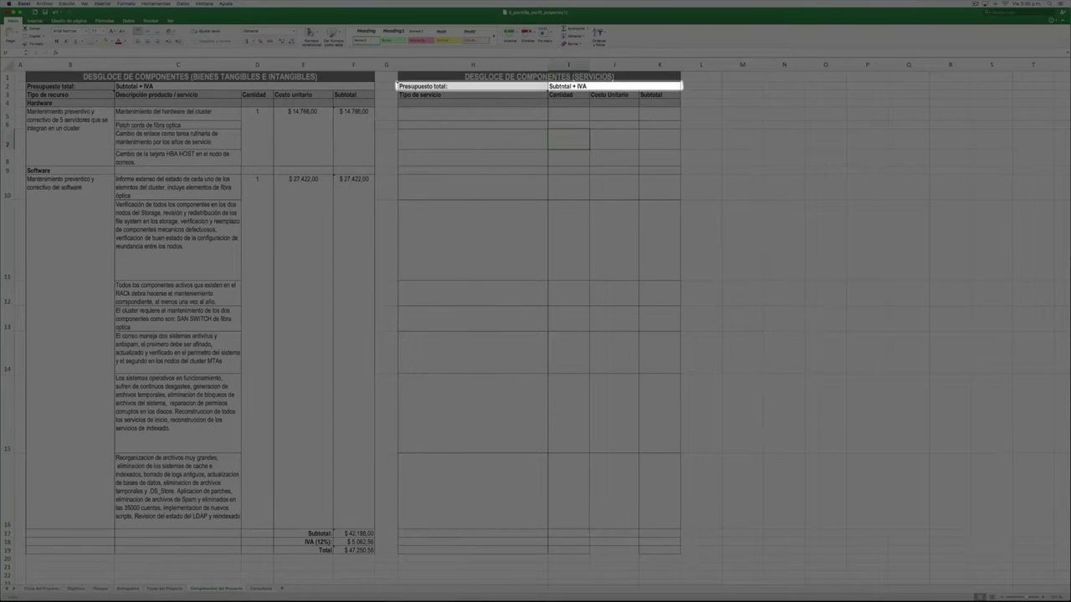
# - Compare the total budget fields of both component breakdowns with the general budget including IVA on the Ficha del Proyecto sheet
pyautogui.press('Up')
pyautogui.press('Up')
pyautogui.press('Up')
pyautogui.press('Up')
pyautogui.press('Up')
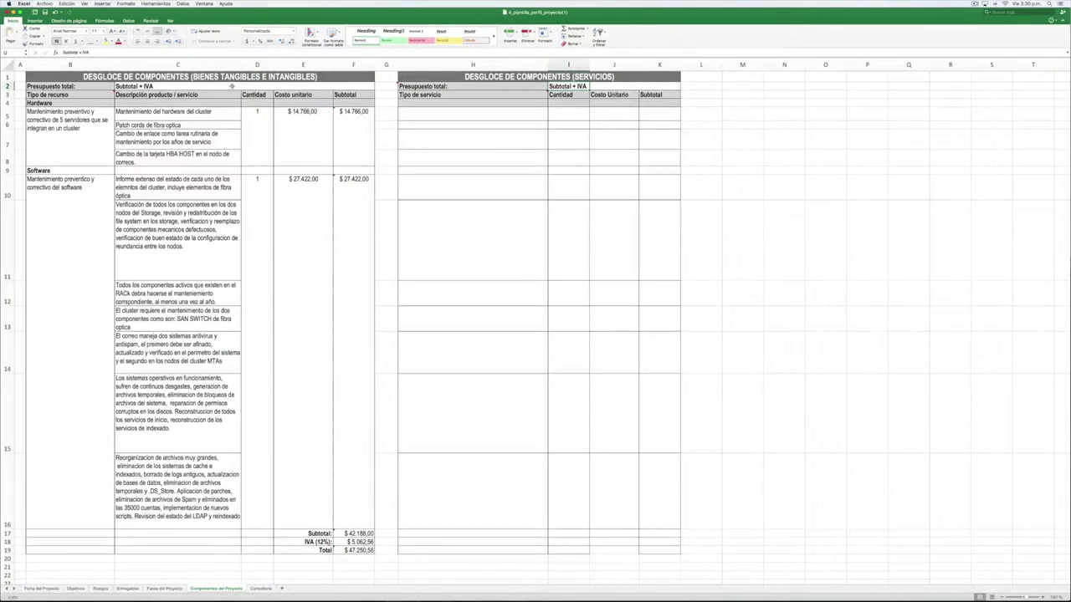
pyautogui.click(207, 86)
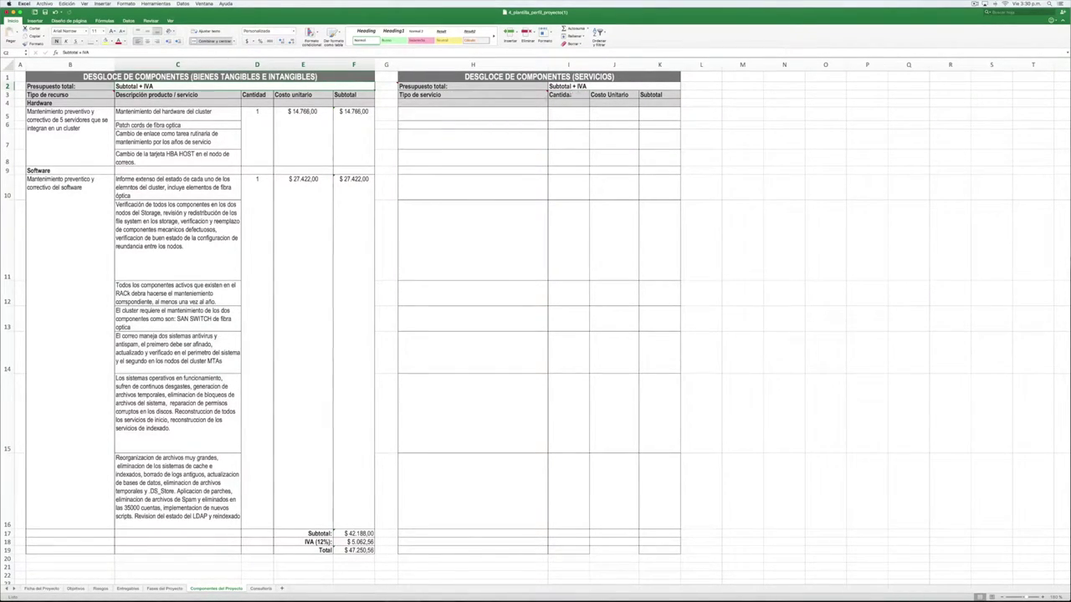
pyautogui.click(575, 87)
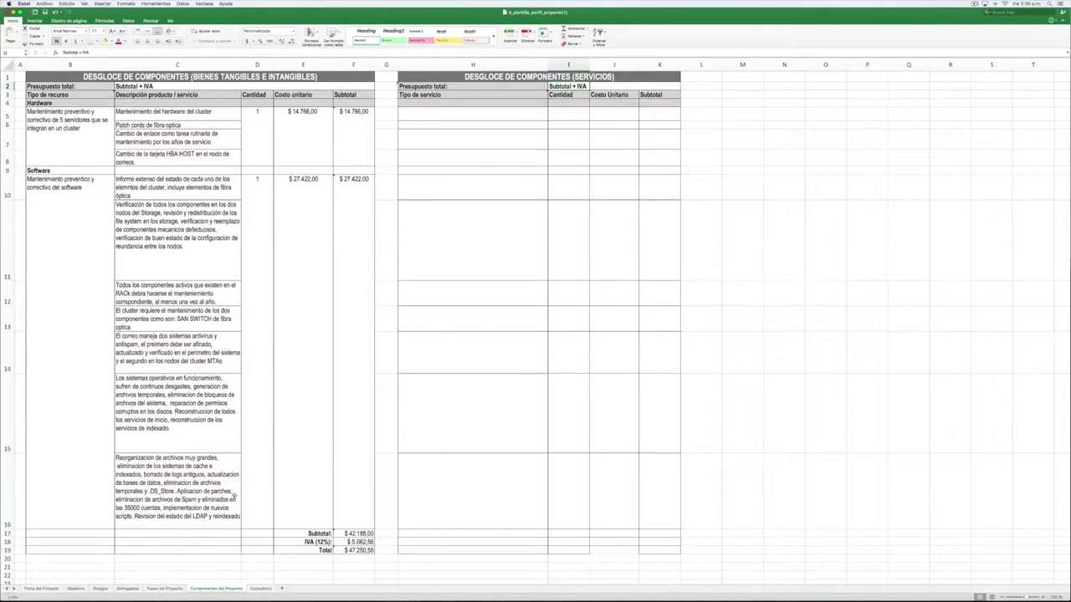
pyautogui.click(41, 588)
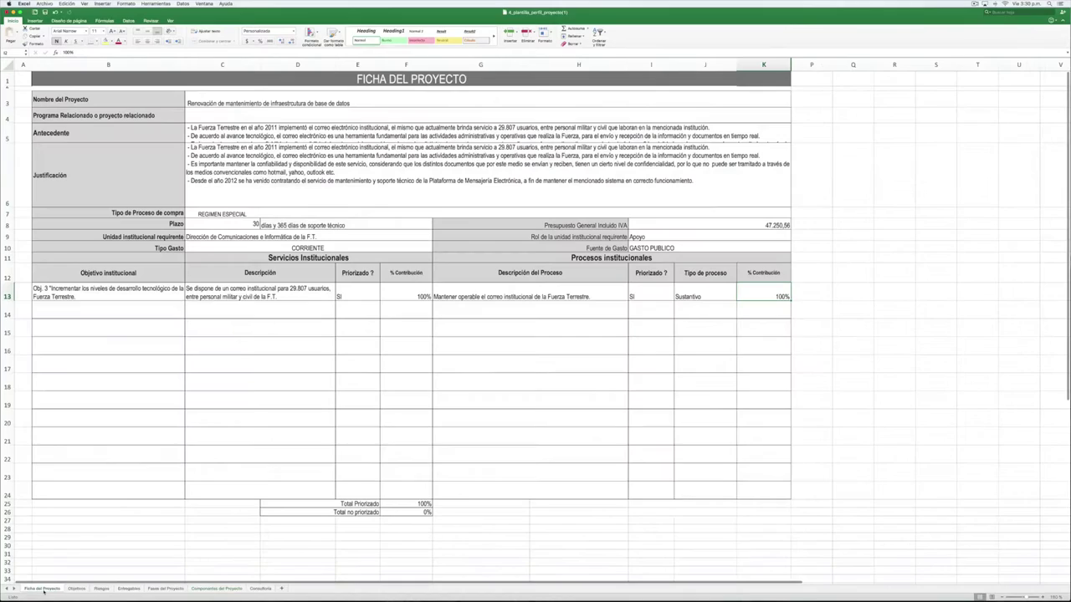
pyautogui.click(730, 226)
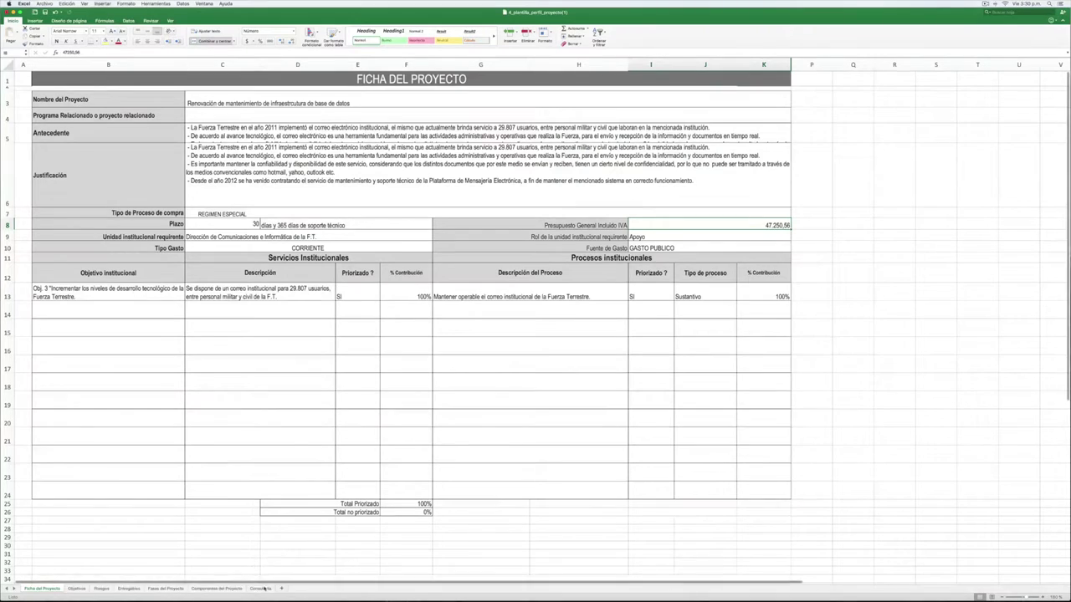
# - Open the Consultoría sheet and magnify its Recurso Humano Utilizado table for reading
pyautogui.click(260, 589)
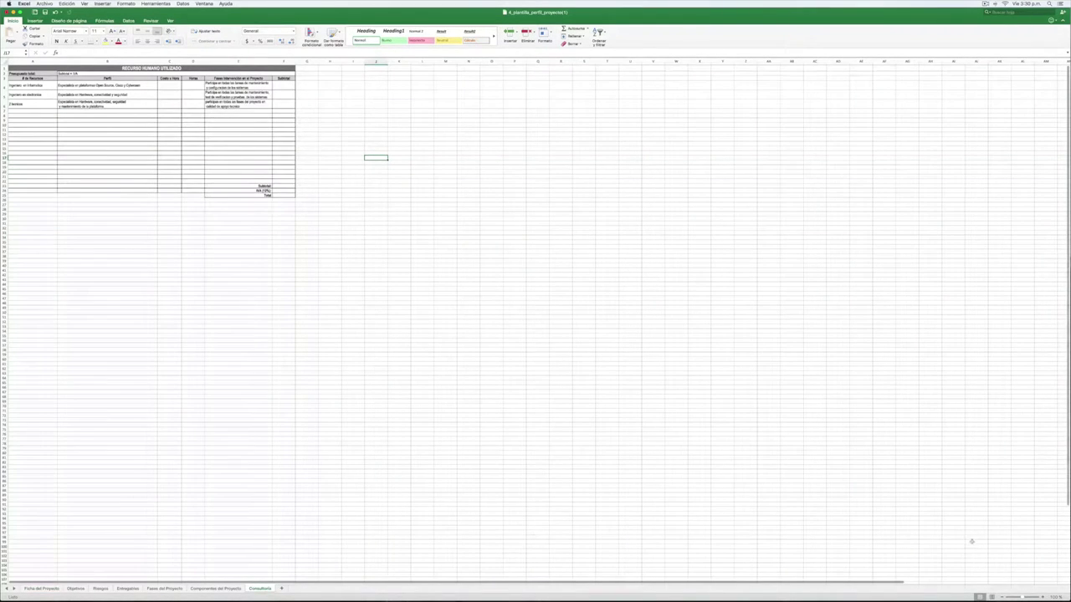
pyautogui.click(1043, 597)
pyautogui.click(1043, 597)
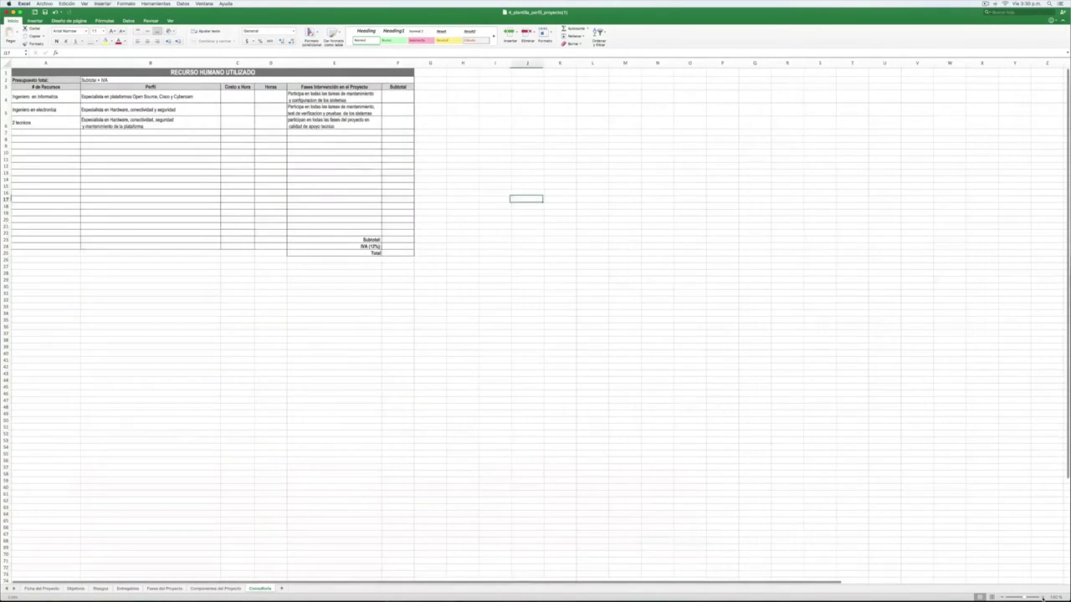
pyautogui.click(1043, 596)
pyautogui.click(1043, 596)
pyautogui.click(1042, 597)
pyautogui.click(1042, 597)
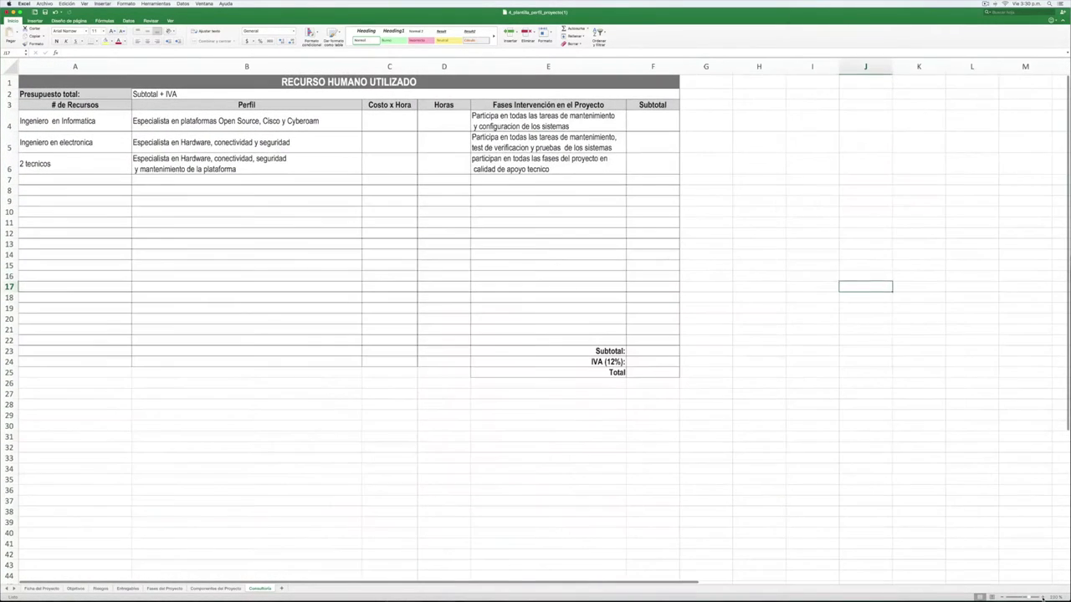
pyautogui.click(1042, 597)
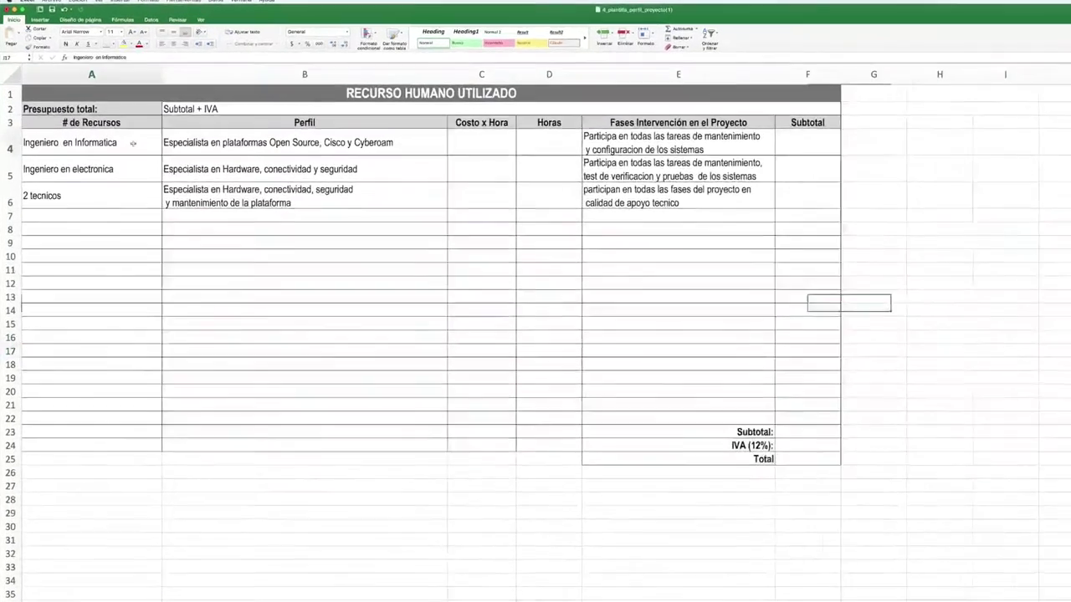
# - In the first row of the human resources table, set the number of resources to 1 and the profile to "gerente de proyecto"
pyautogui.click(111, 125)
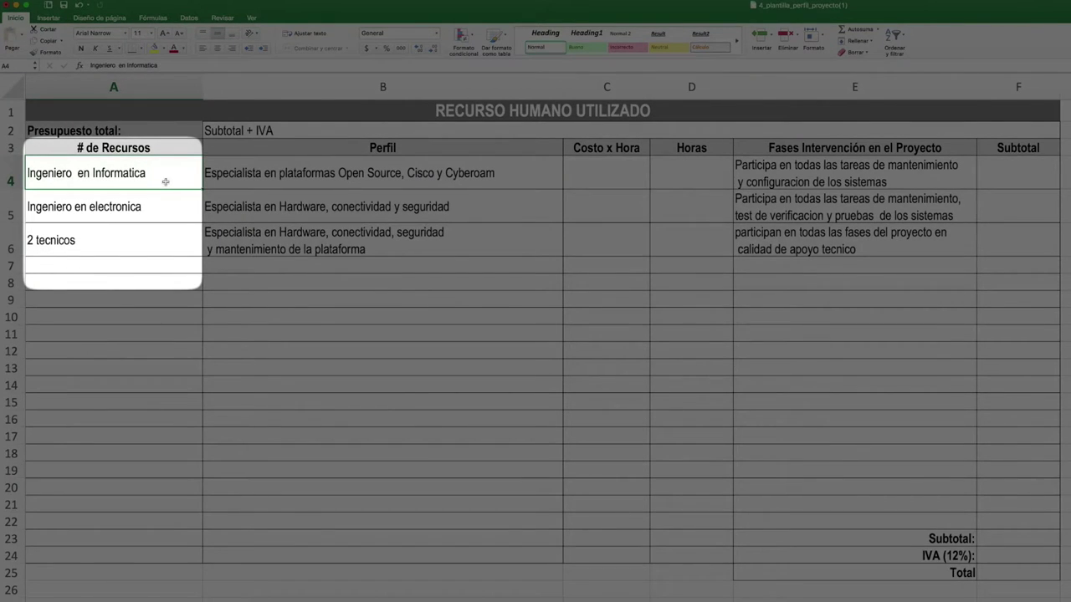
pyautogui.tripleClick(165, 181)
pyautogui.write('1')
pyautogui.click(245, 176)
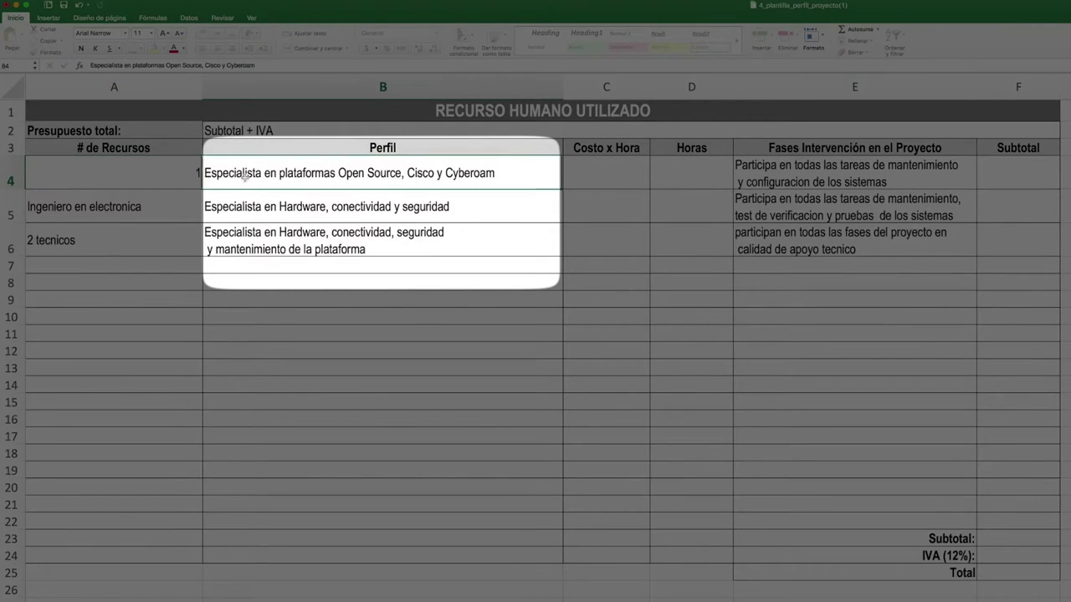
pyautogui.write('ger')
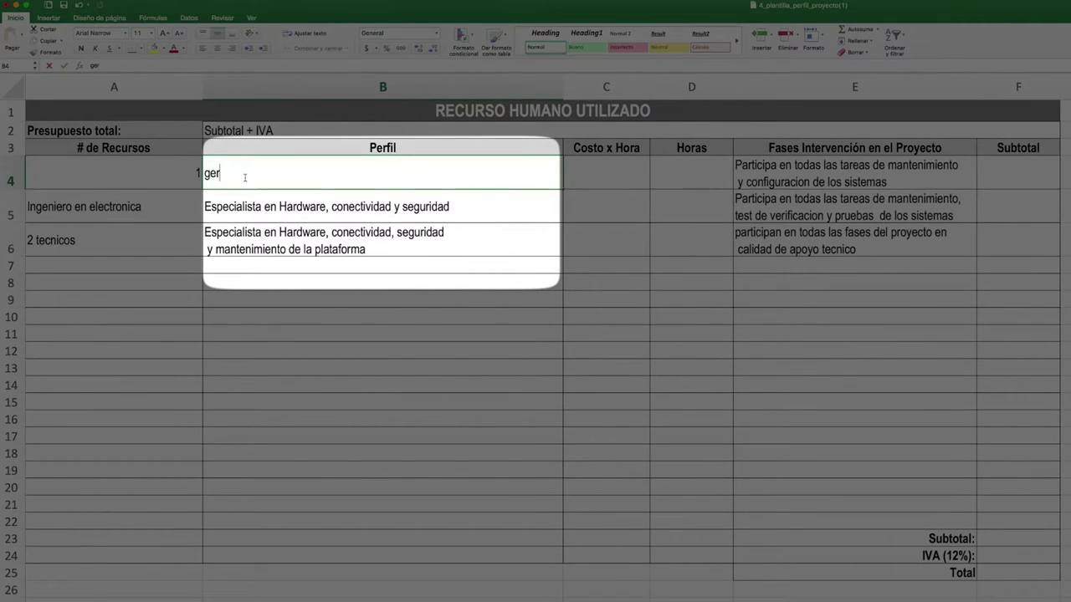
pyautogui.write('ente de proyecto')
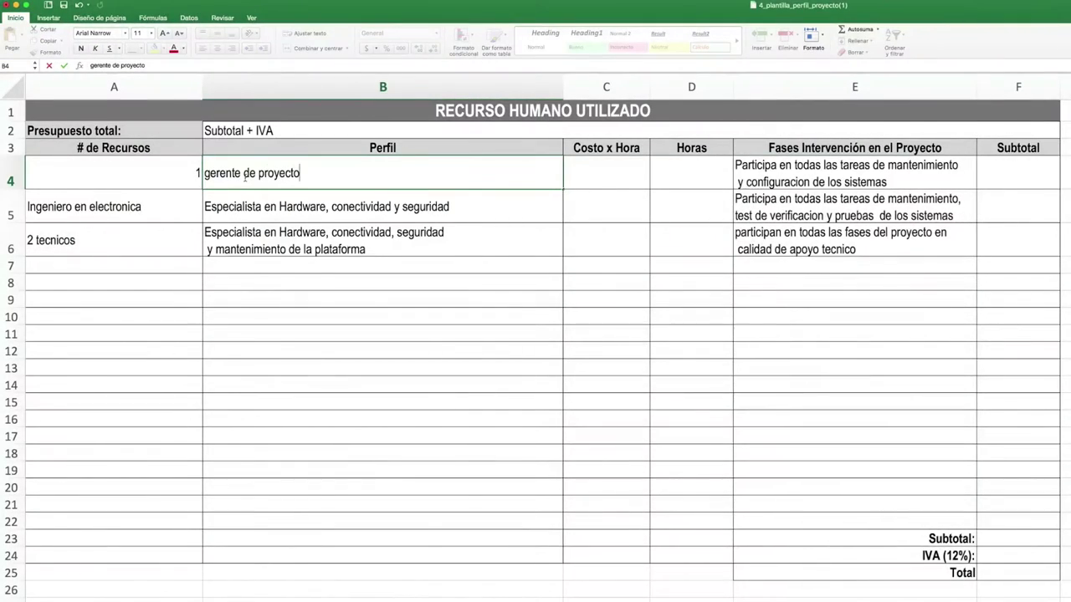
# - Fill in the project manager row with an hourly cost of 60, 100 hours and a subtotal of 6000
pyautogui.click(614, 175)
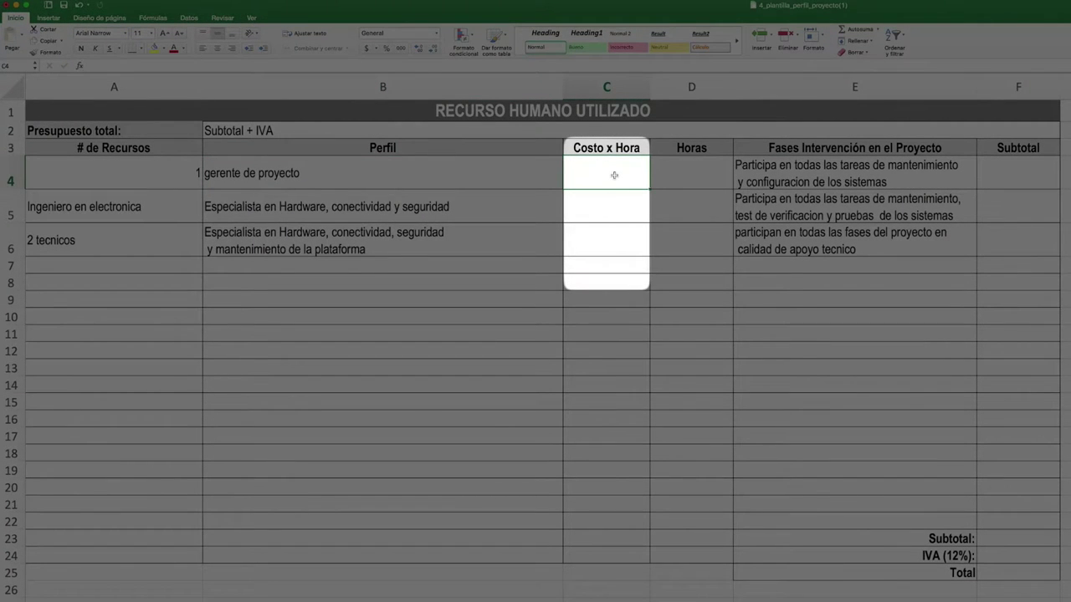
pyautogui.write('60')
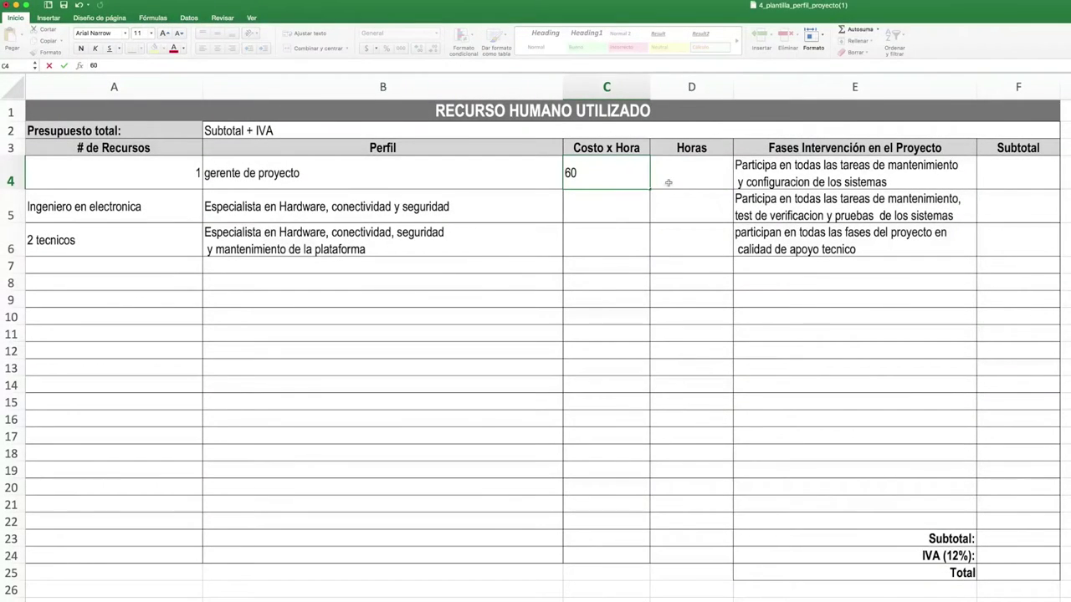
pyautogui.click(669, 174)
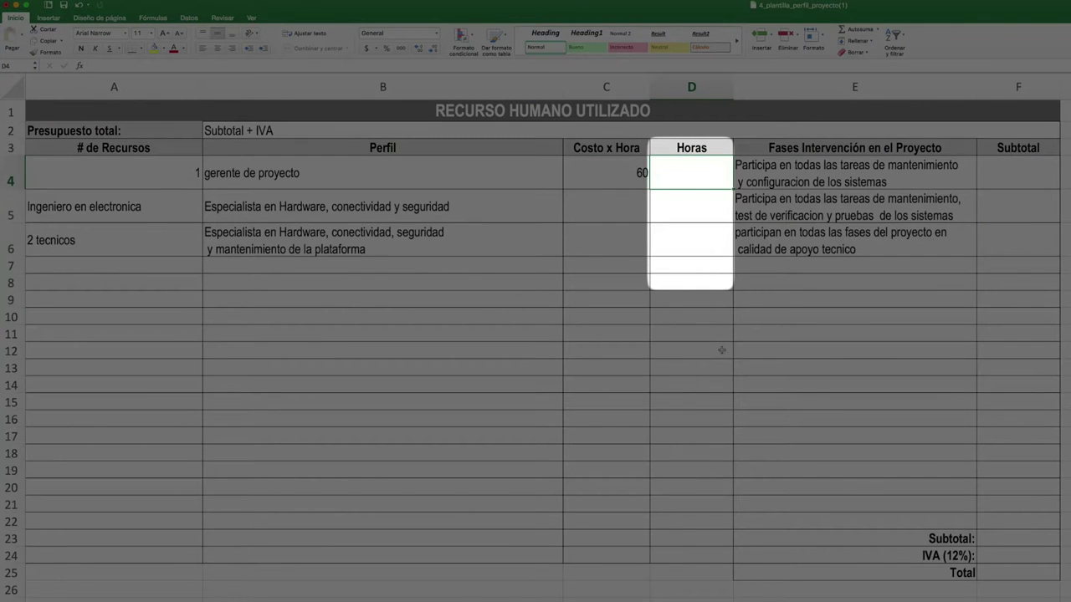
pyautogui.write('100')
pyautogui.click(784, 181)
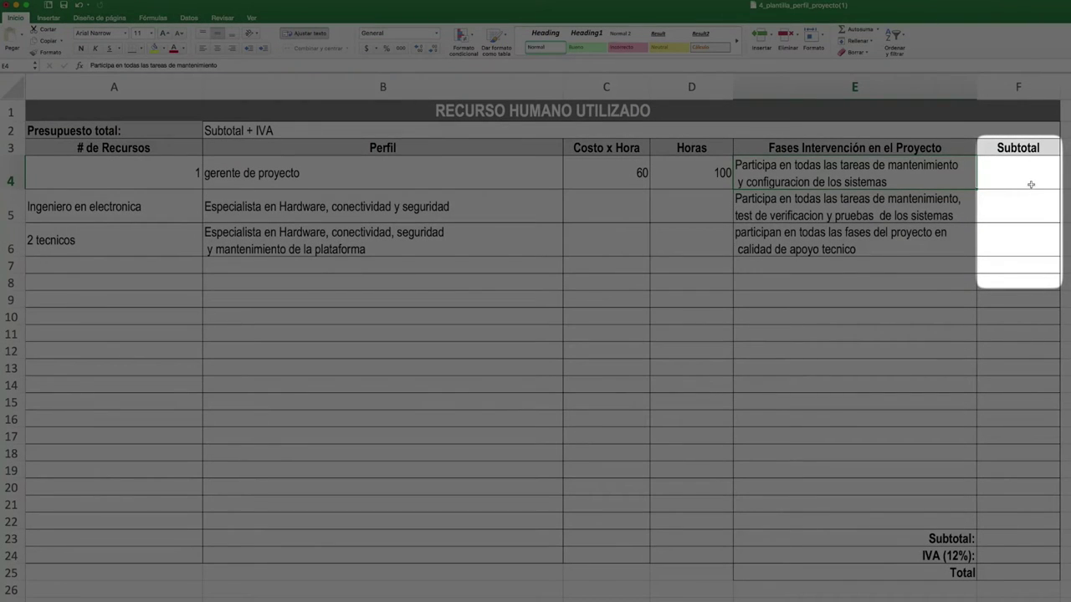
pyautogui.click(1035, 180)
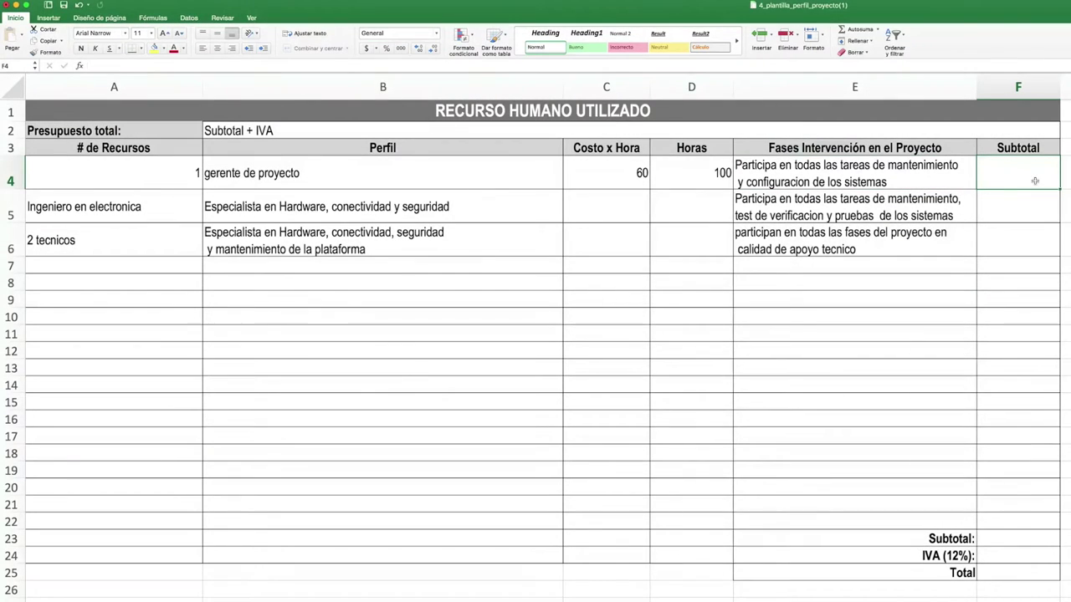
pyautogui.write('6000')
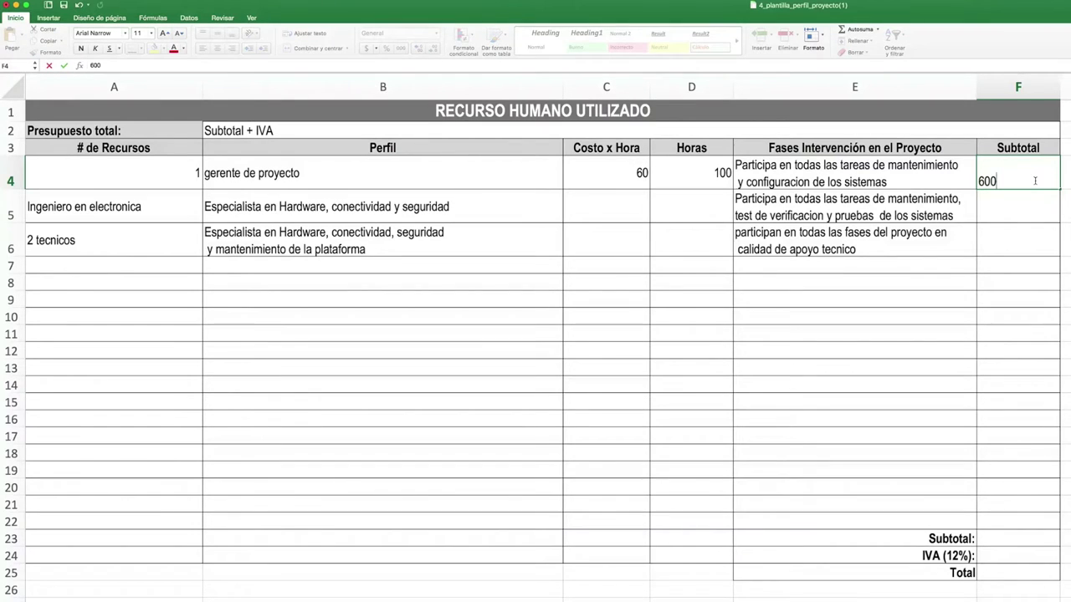
pyautogui.click(1020, 207)
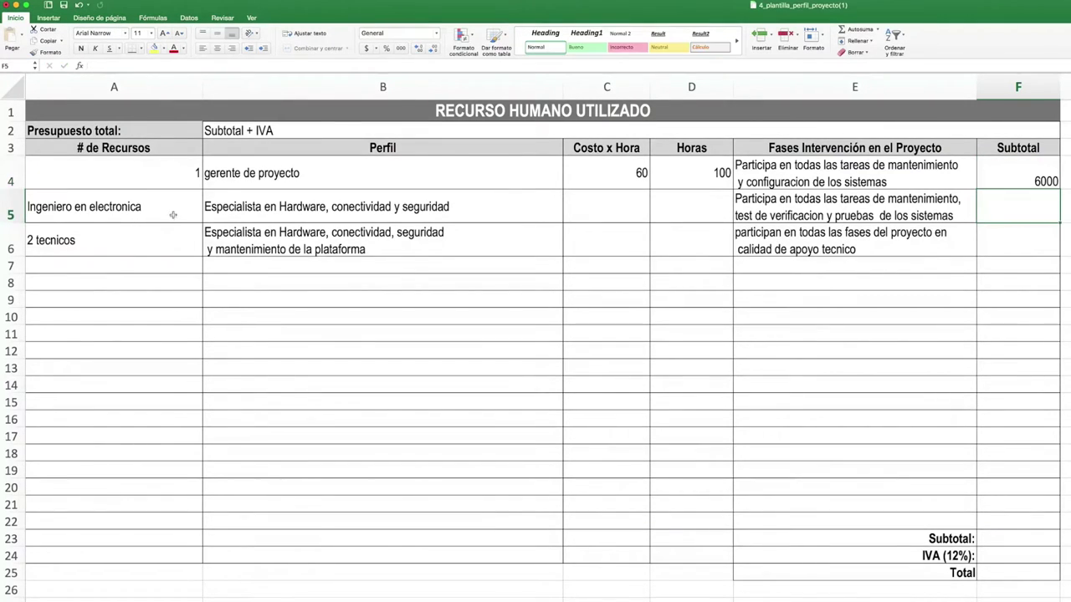
# - Replace the "Ingeniero en electronica" entry in the # de Recursos column with "2 tecnicos"
pyautogui.click(178, 211)
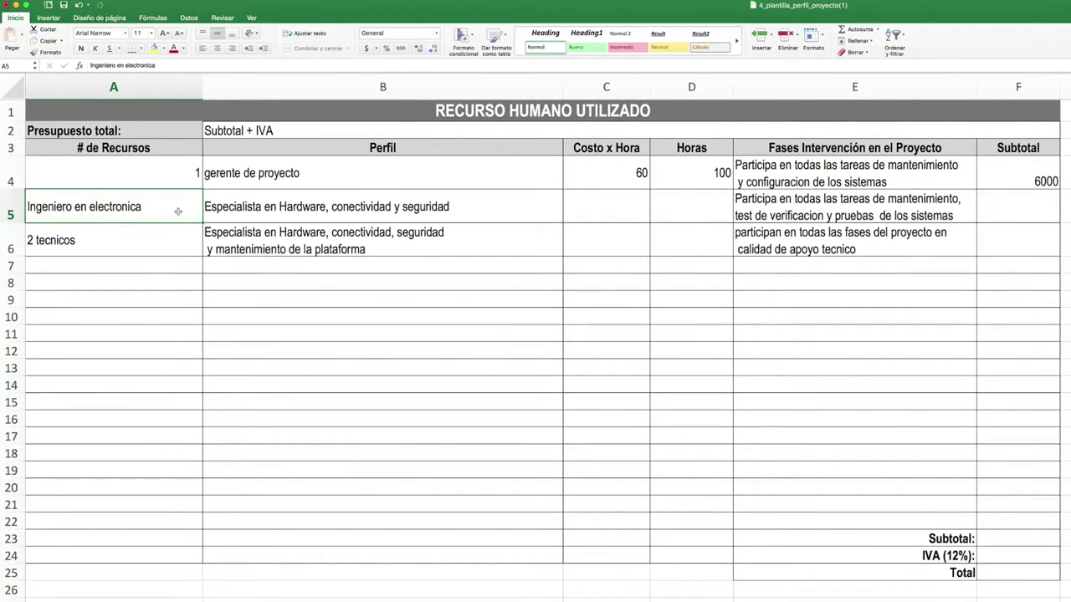
pyautogui.write('2 tecnicos')
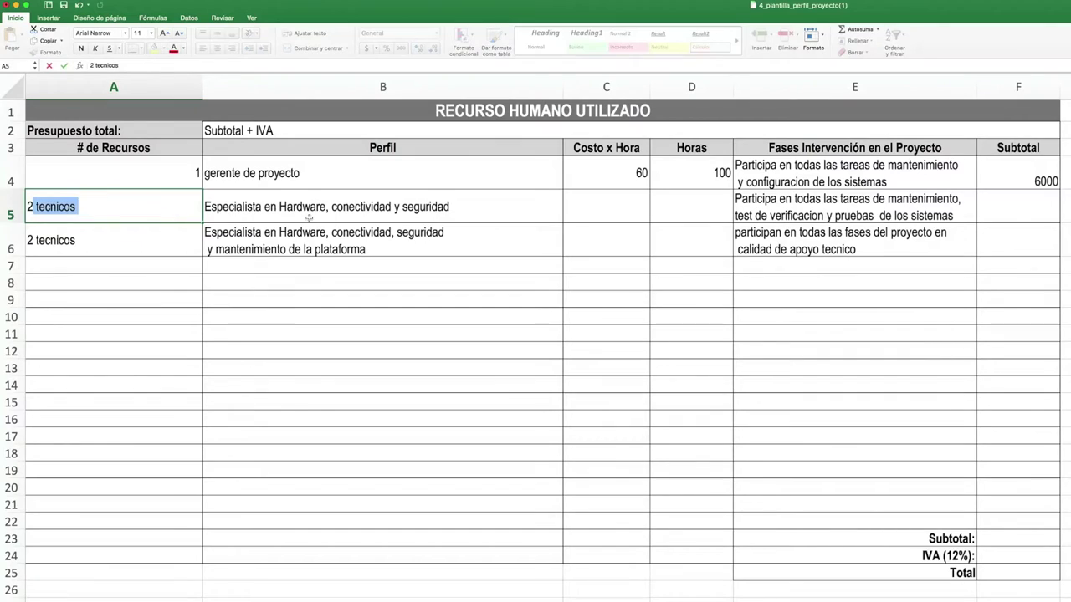
pyautogui.click(321, 210)
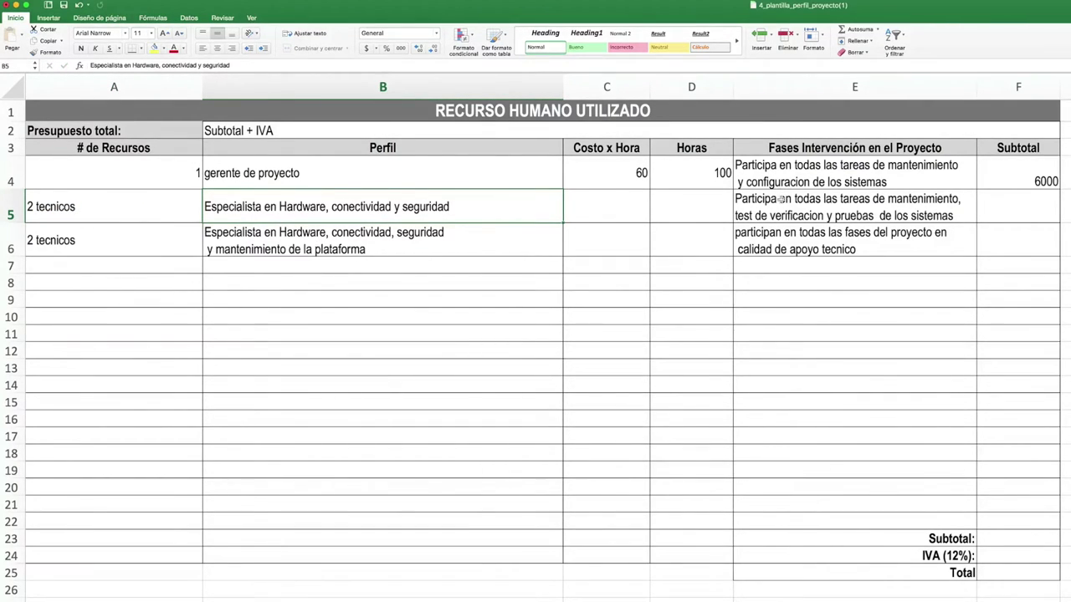
# - Review the hardware specialist's hourly cost, hours and subtotal fields, and the table's subtotal, 12% IVA, total and total budget fields
pyautogui.click(624, 209)
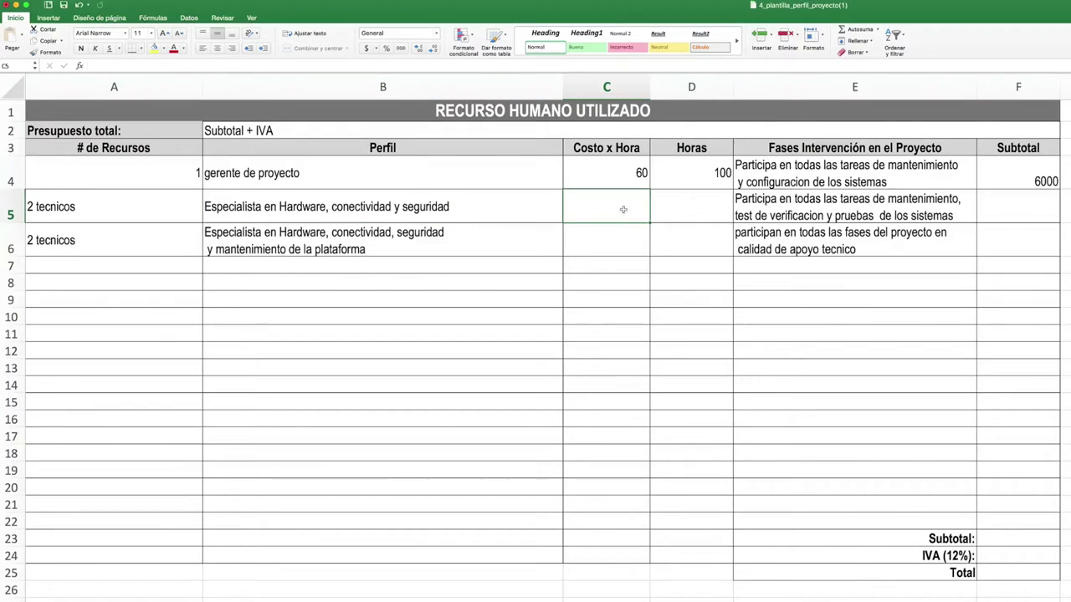
pyautogui.click(718, 213)
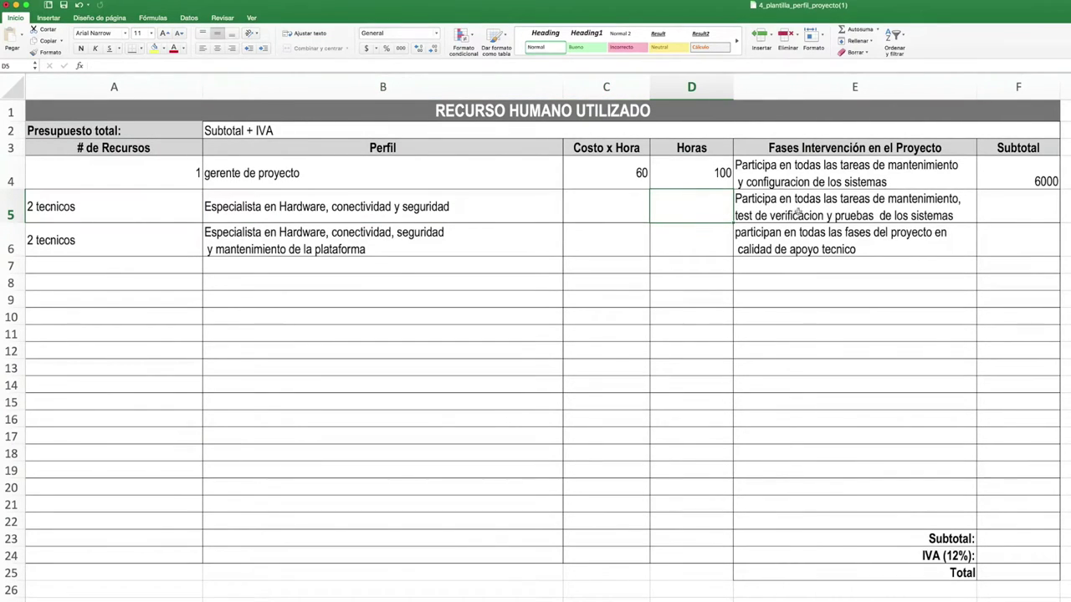
pyautogui.click(991, 212)
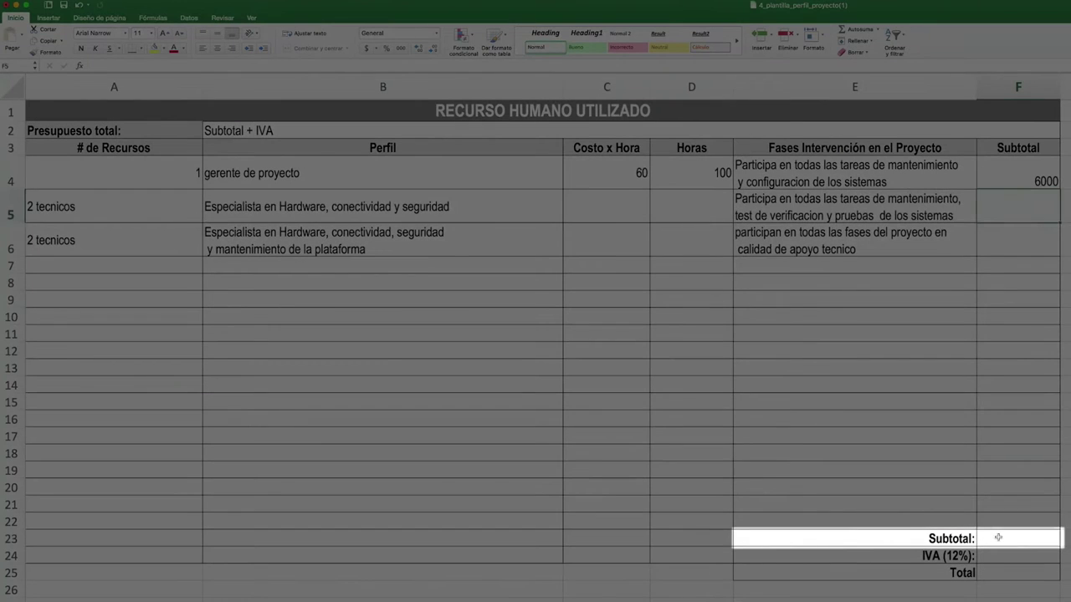
pyautogui.click(998, 538)
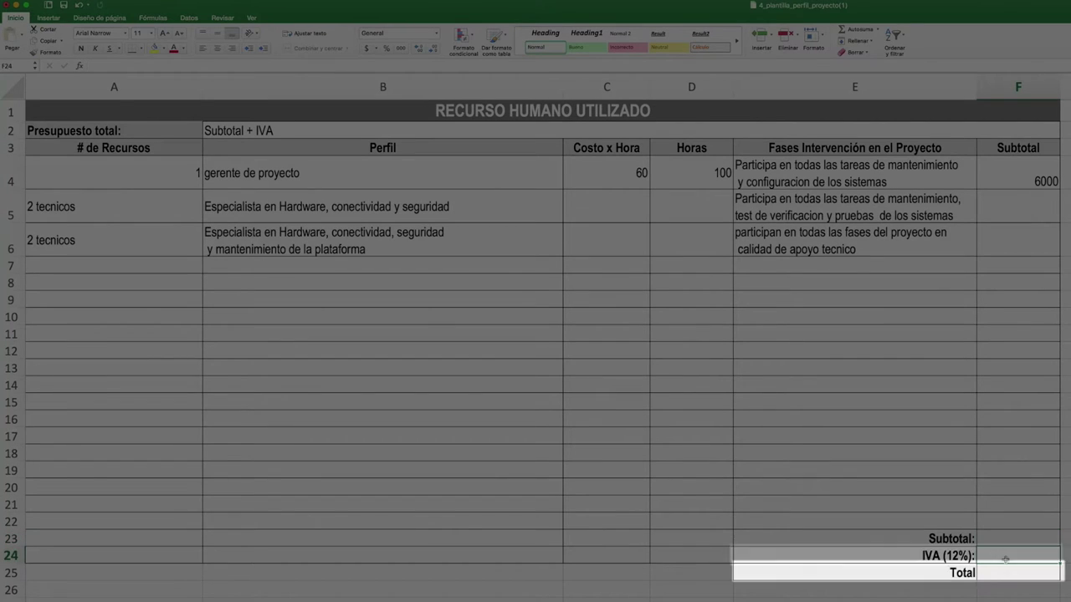
pyautogui.click(995, 573)
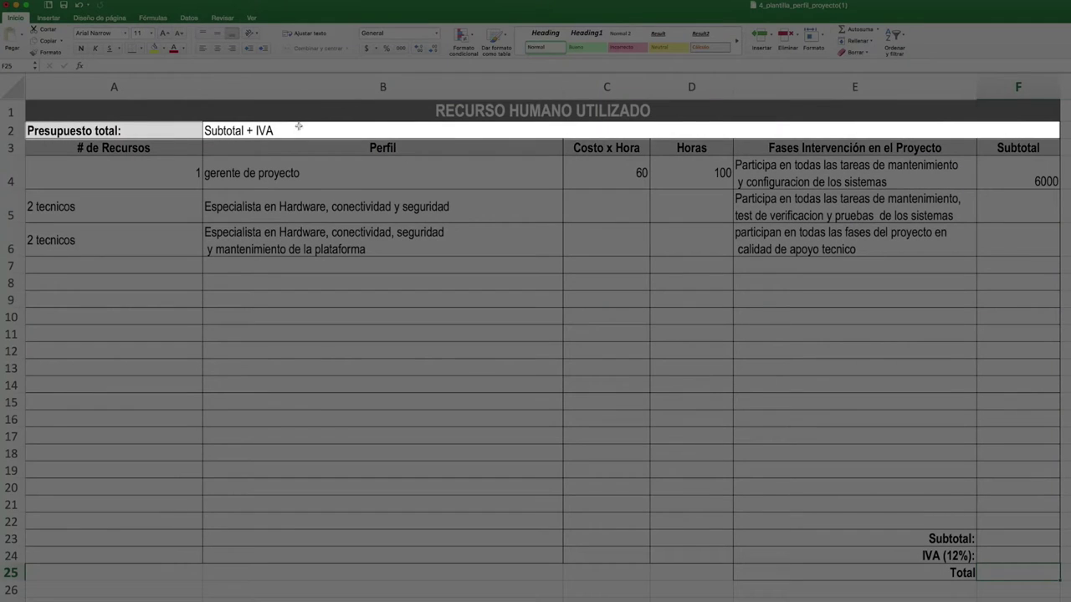
pyautogui.click(299, 127)
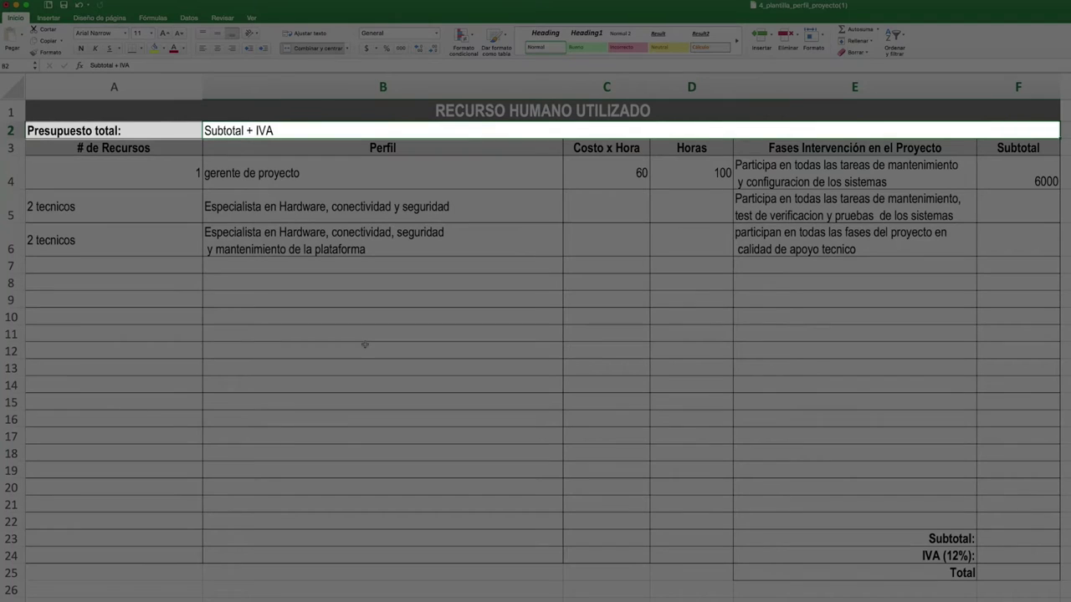